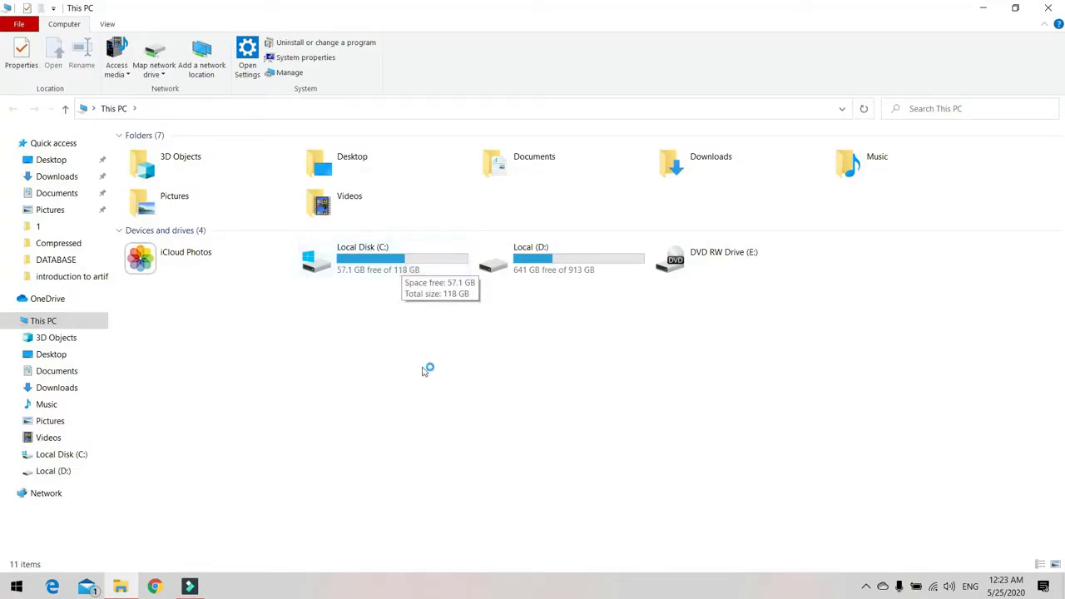
Compare the free space on drives C: and D: in This PC.
click(399, 274)
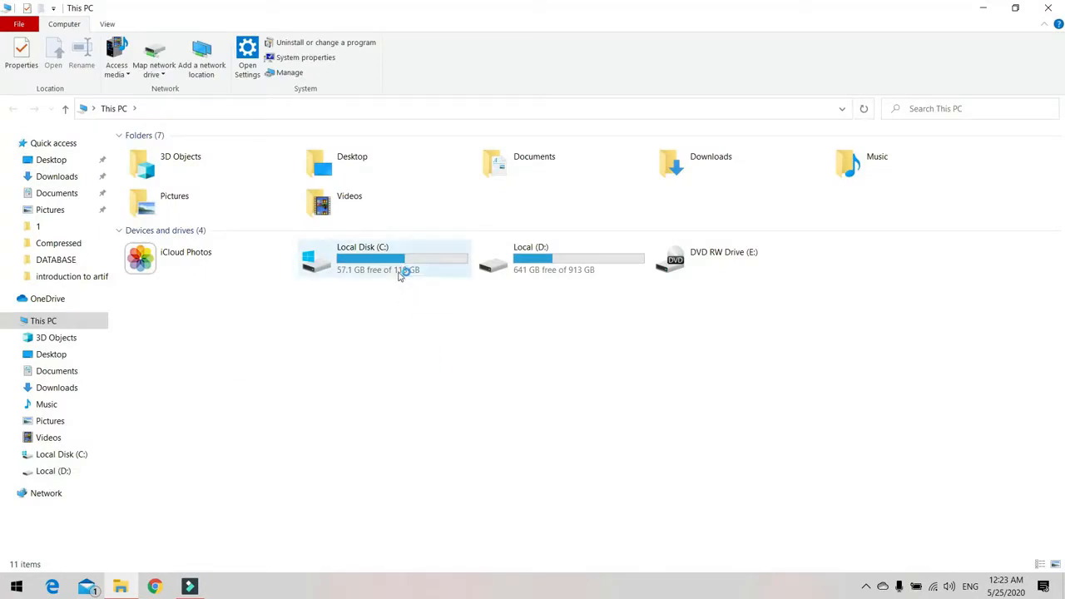
click(549, 268)
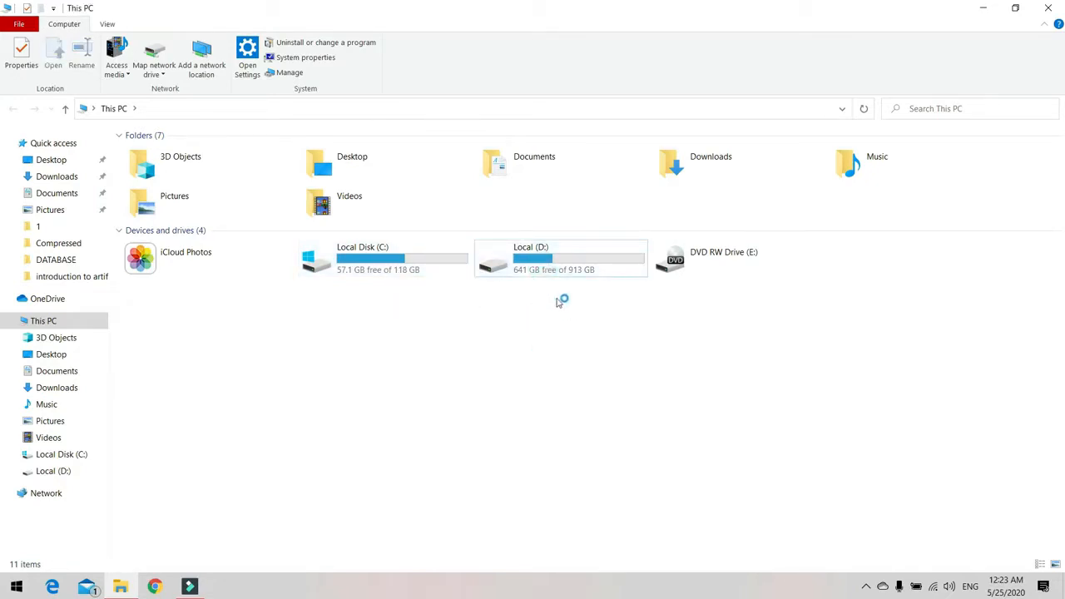
click(493, 307)
click(564, 260)
click(551, 363)
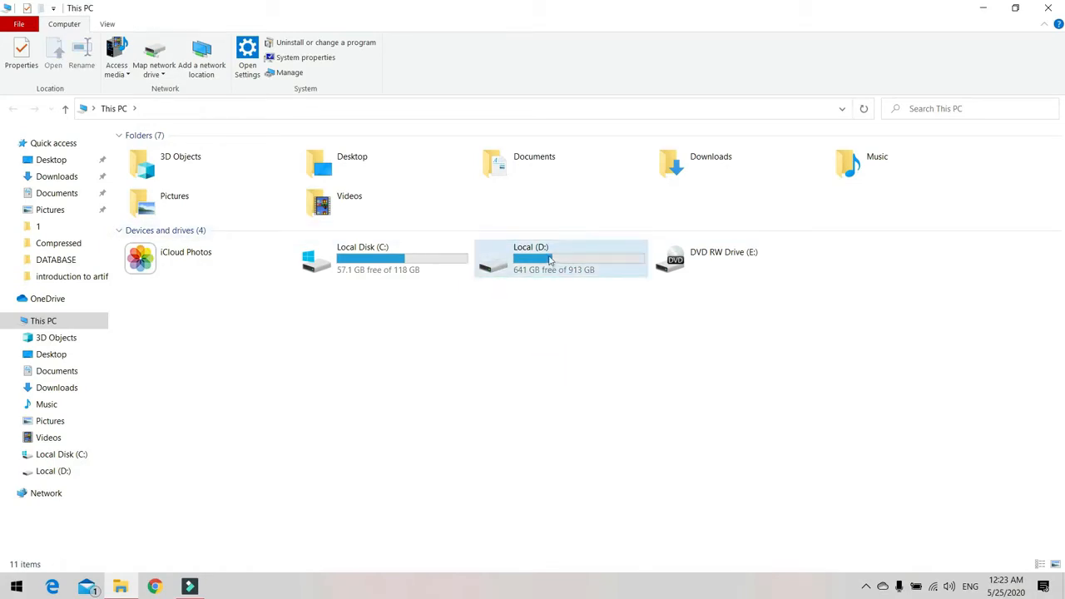
click(616, 312)
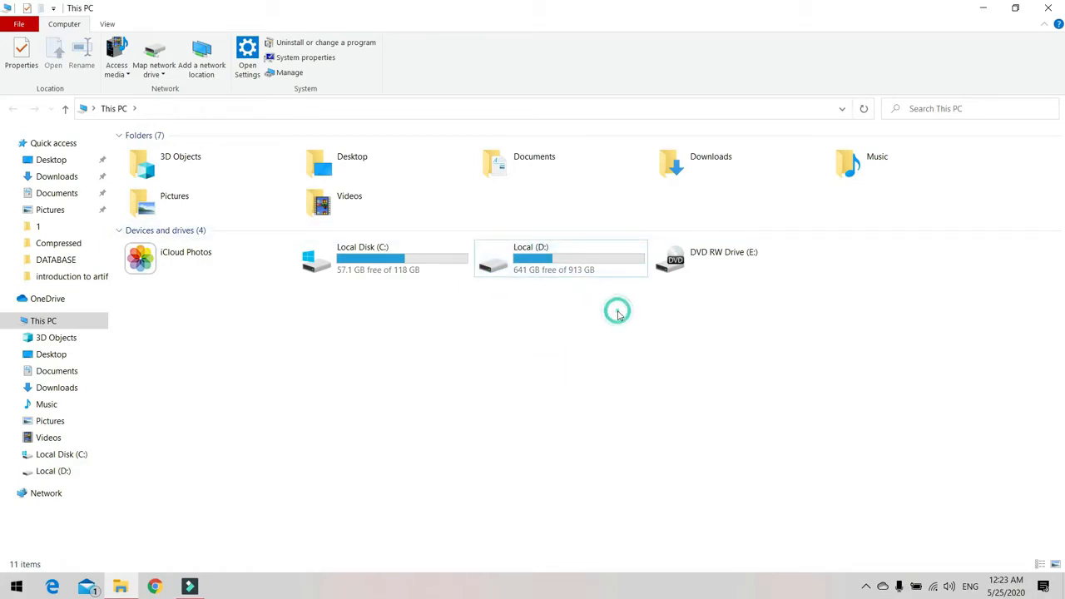
click(576, 268)
Open Disk Management in a maximized Computer Management window.
click(982, 7)
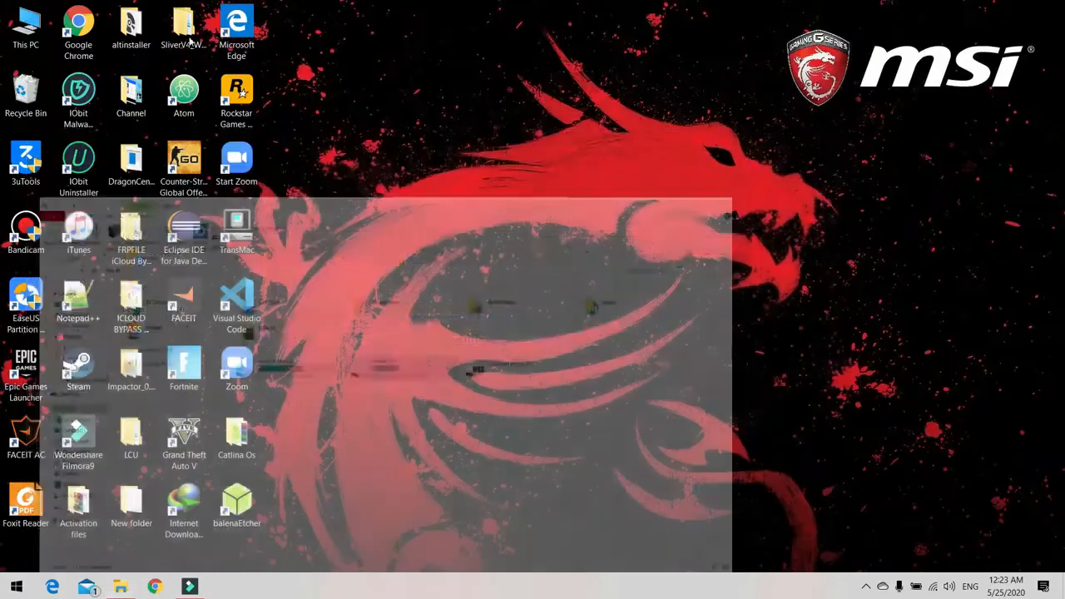
right_click(10, 17)
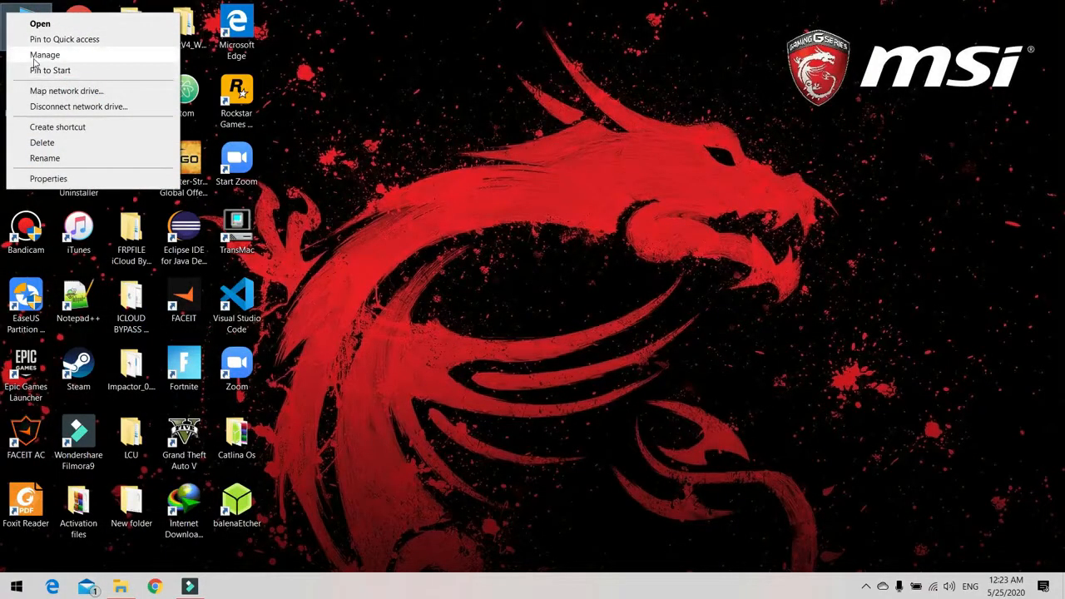
click(35, 57)
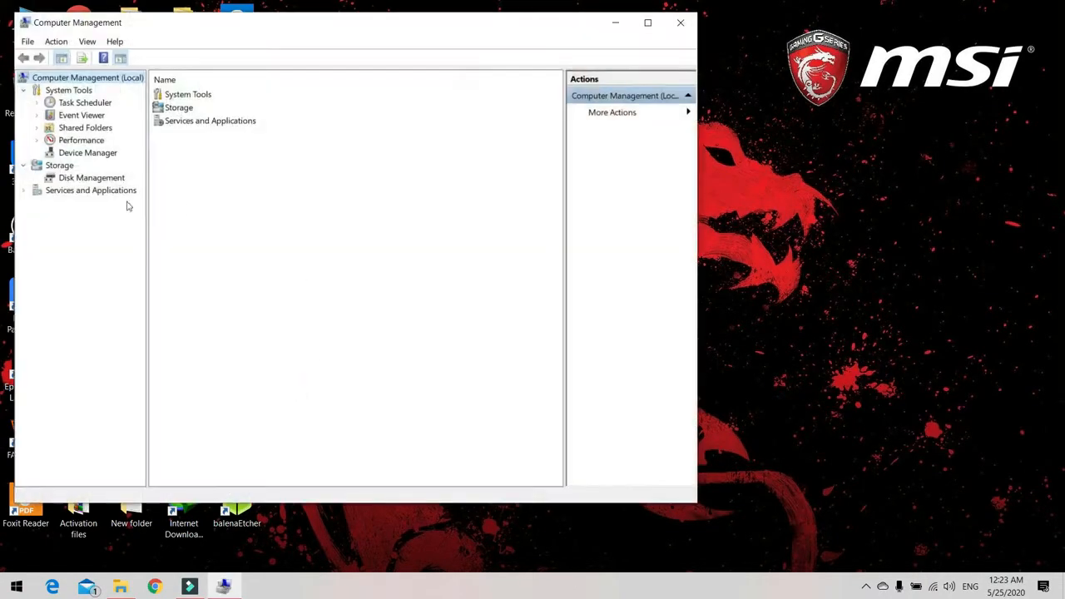
click(89, 179)
click(648, 23)
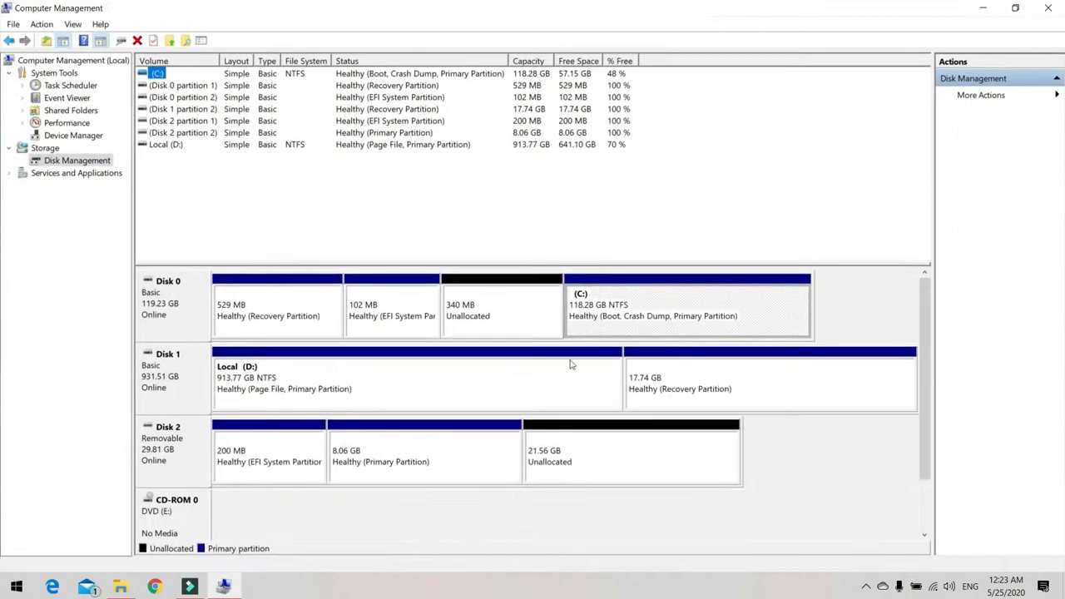
Shrink the Local (D:) volume on Disk 1 by 200000 MB.
click(261, 381)
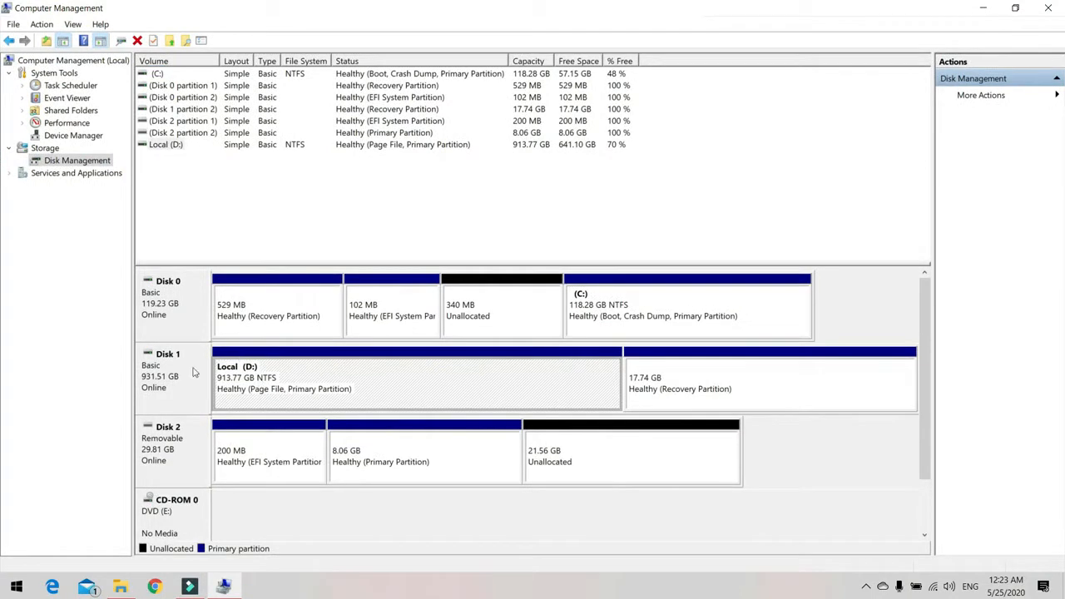
right_click(283, 368)
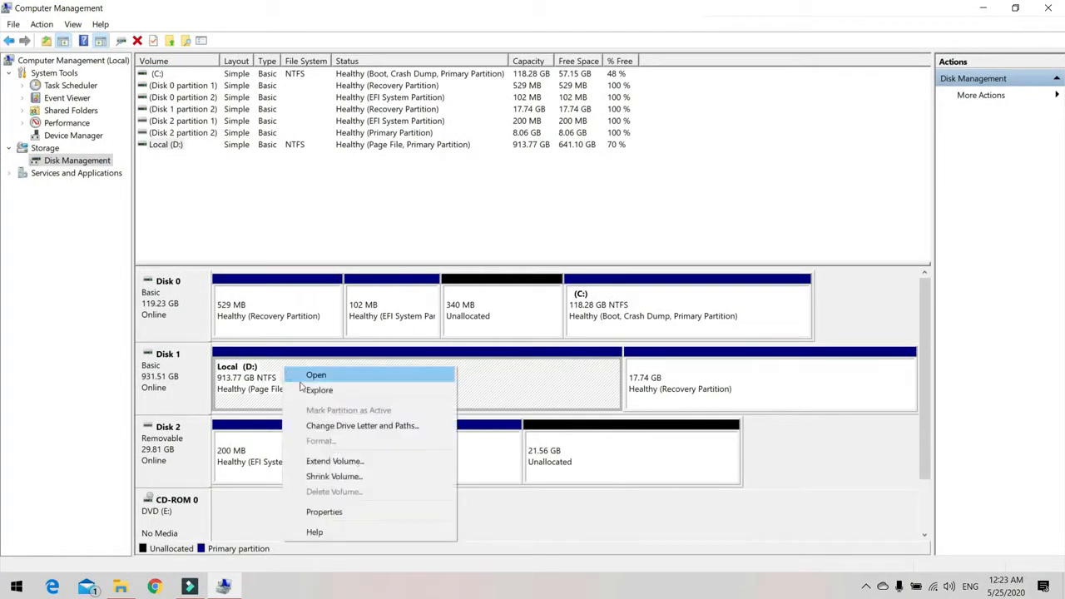
click(325, 476)
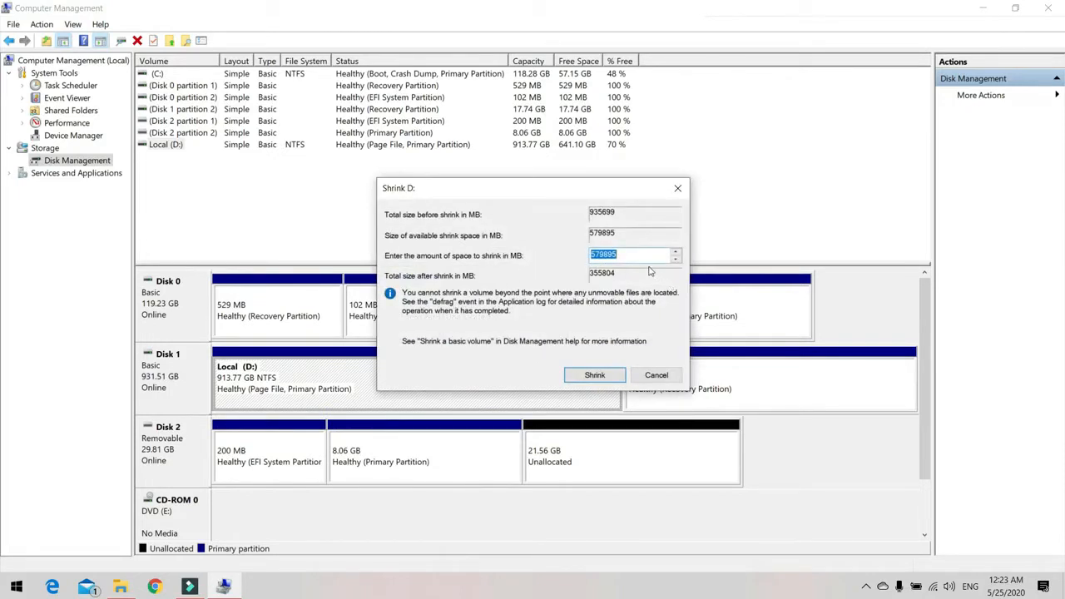
text(200000)
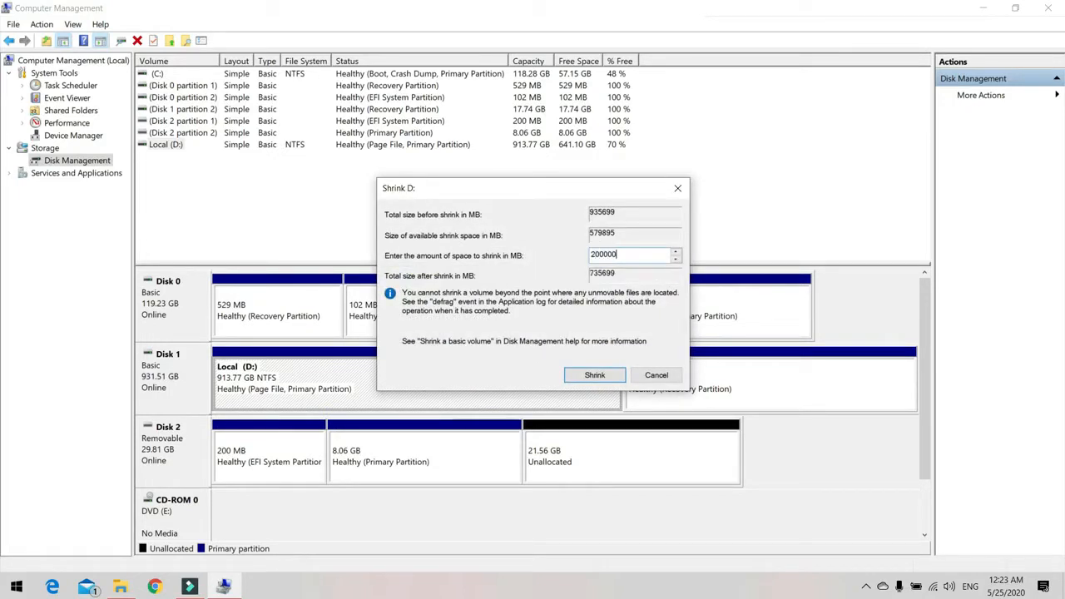
click(595, 375)
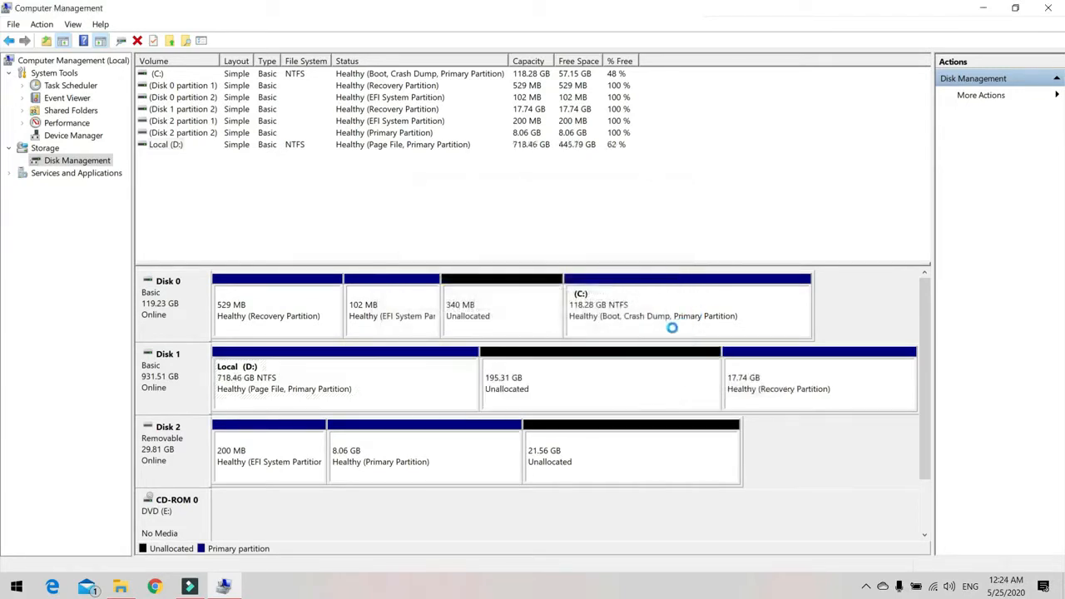
Start a new simple volume in the unallocated space on Disk 1 at full size and assign it drive letter M.
click(561, 376)
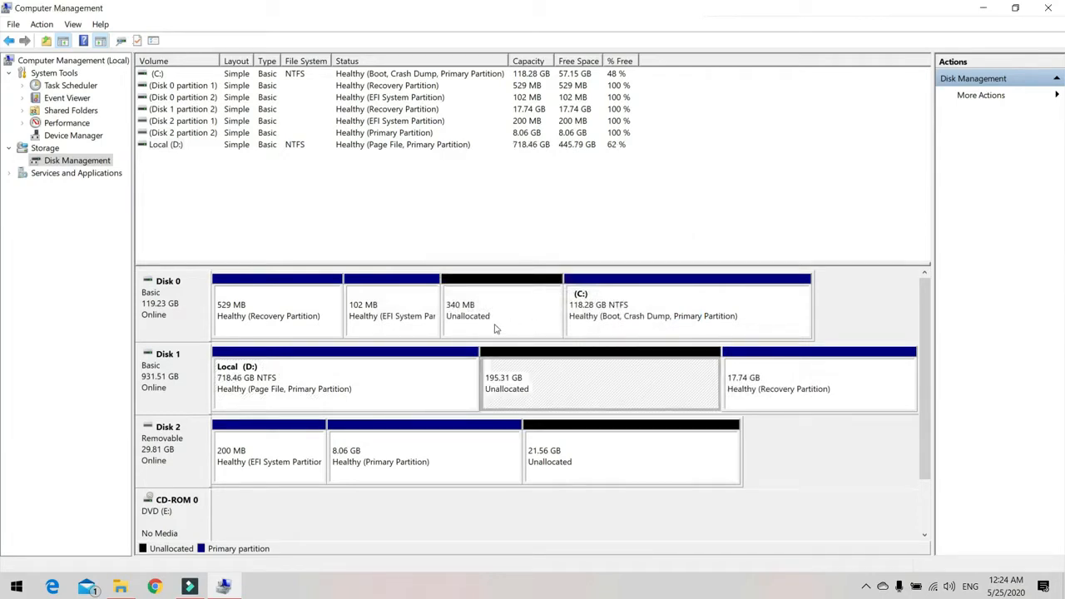
right_click(535, 379)
click(575, 385)
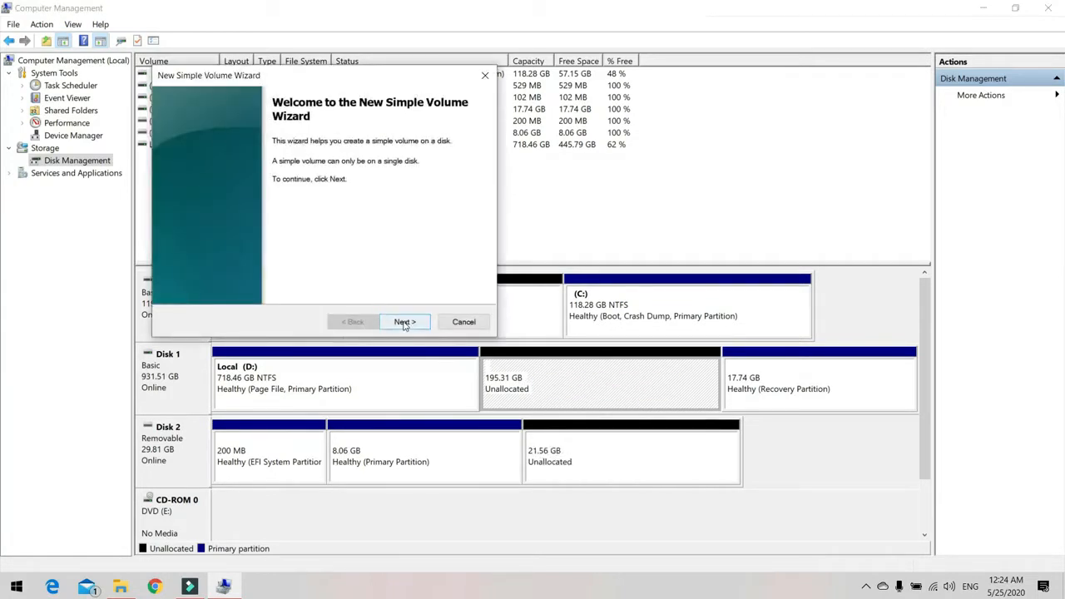
click(404, 323)
click(403, 323)
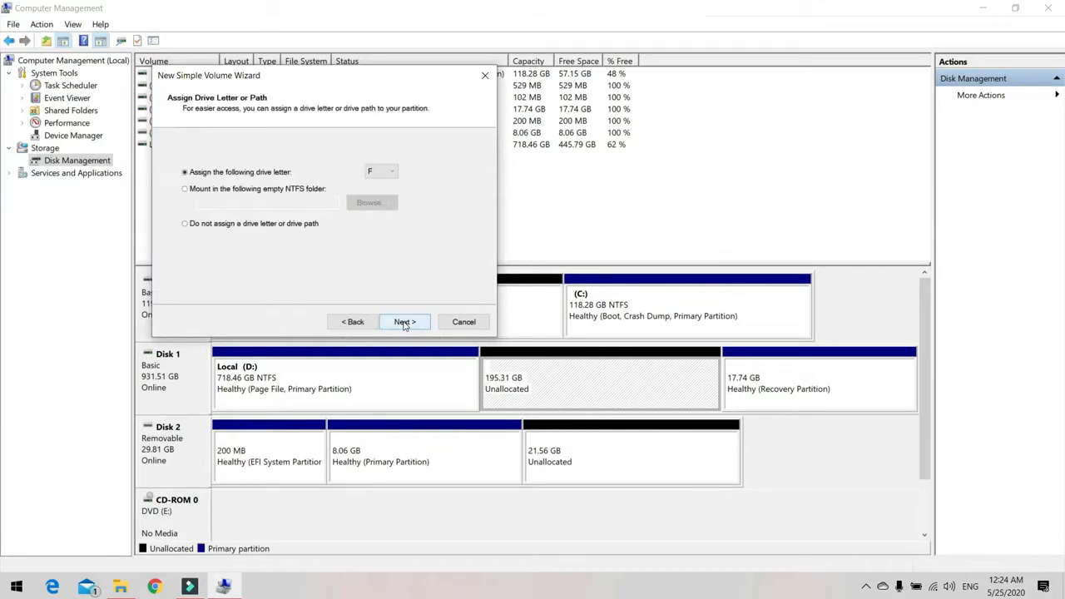
click(392, 172)
click(389, 280)
click(404, 322)
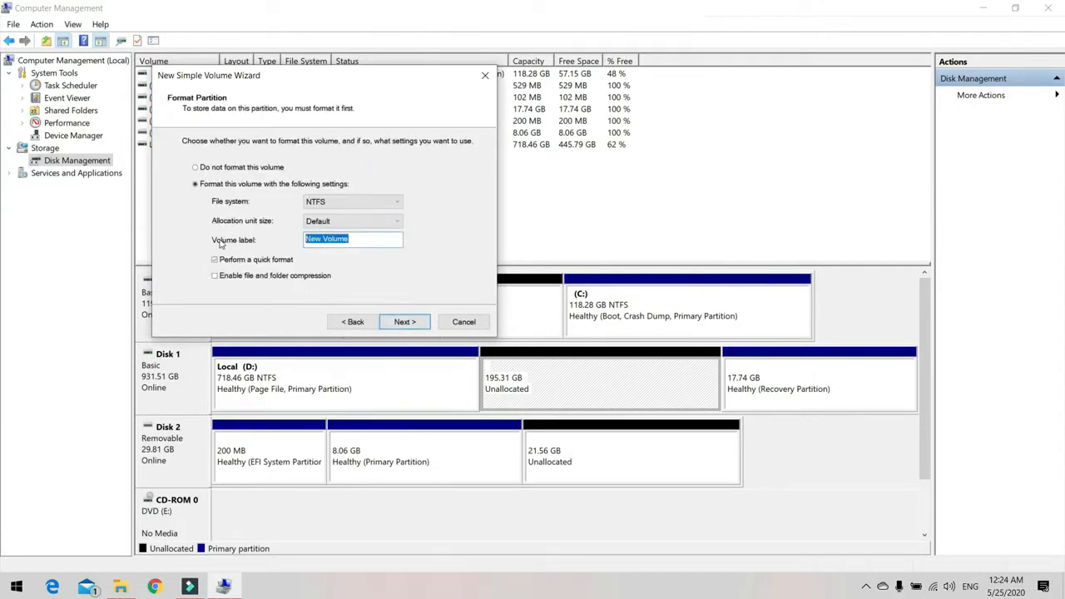
Label the new volume CatlinaOs, keep the NTFS quick format, and finish creating it.
text(CatlinaOs)
click(419, 326)
click(419, 325)
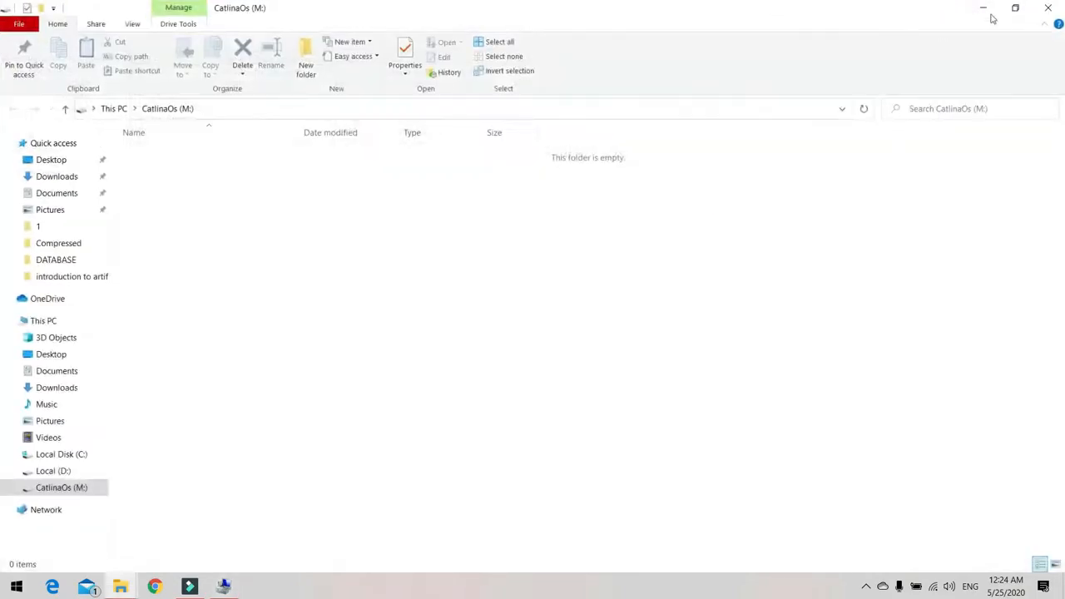
Check the CatlinaOs (M:) drive in This PC and close Computer Management.
click(111, 107)
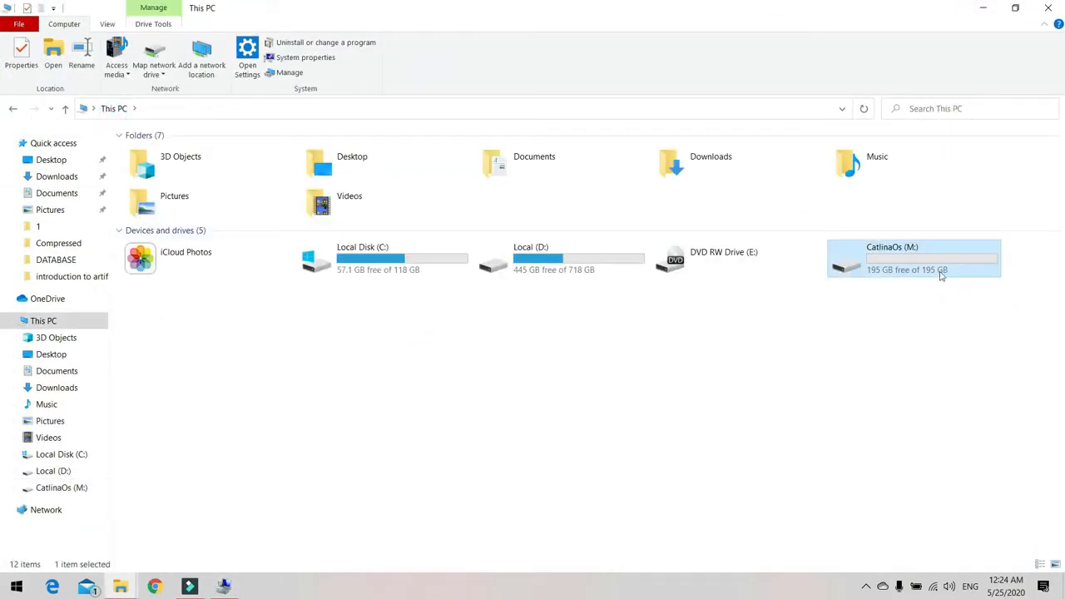
click(896, 332)
click(980, 9)
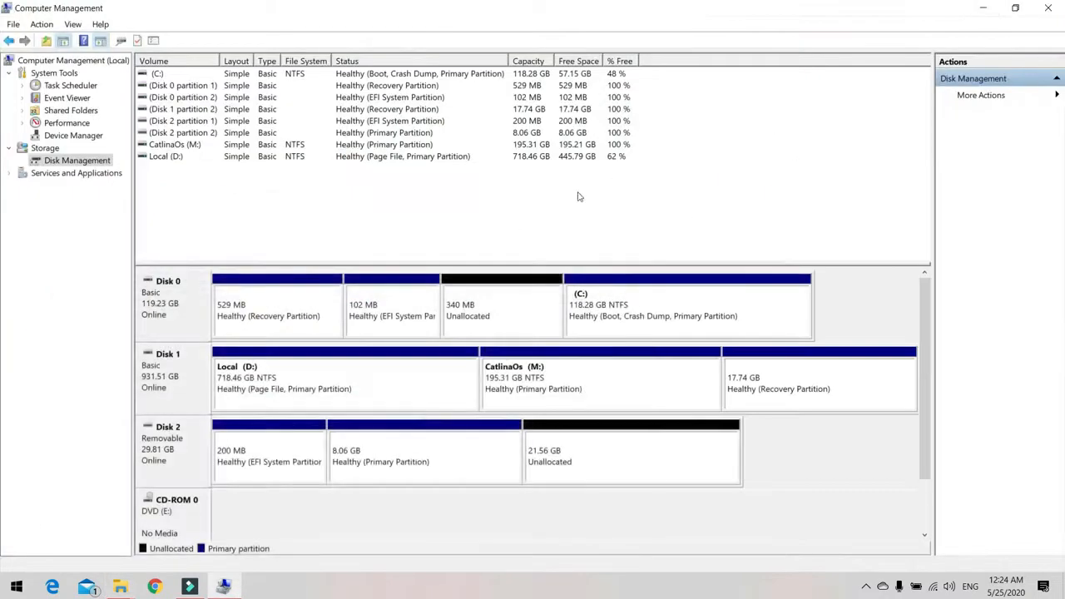
click(1048, 7)
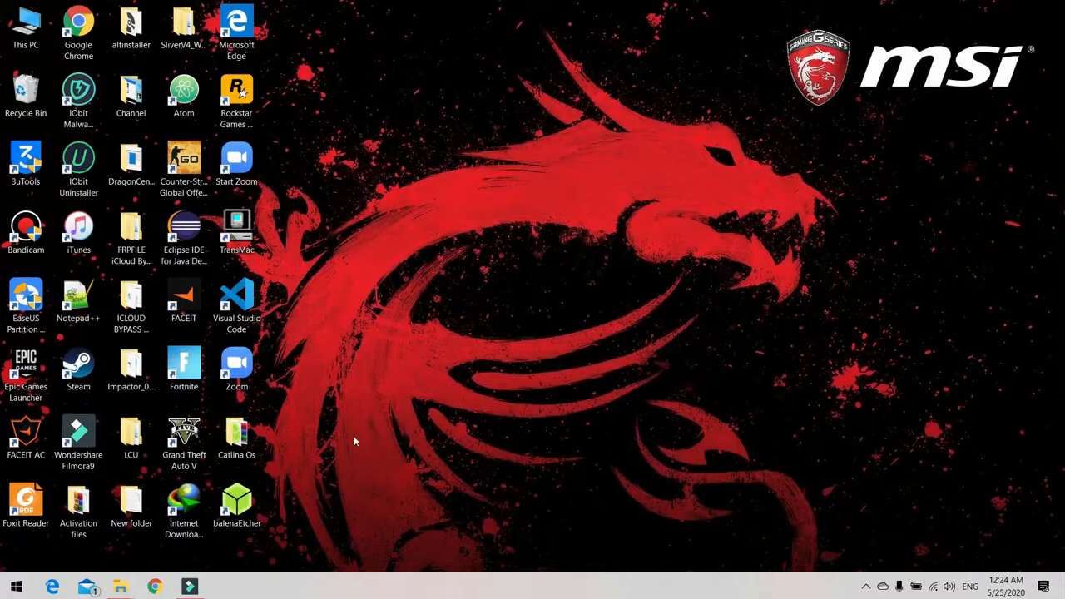
Refresh the desktop and launch EaseUS Partition Master 14.0.
right_click(469, 284)
click(486, 326)
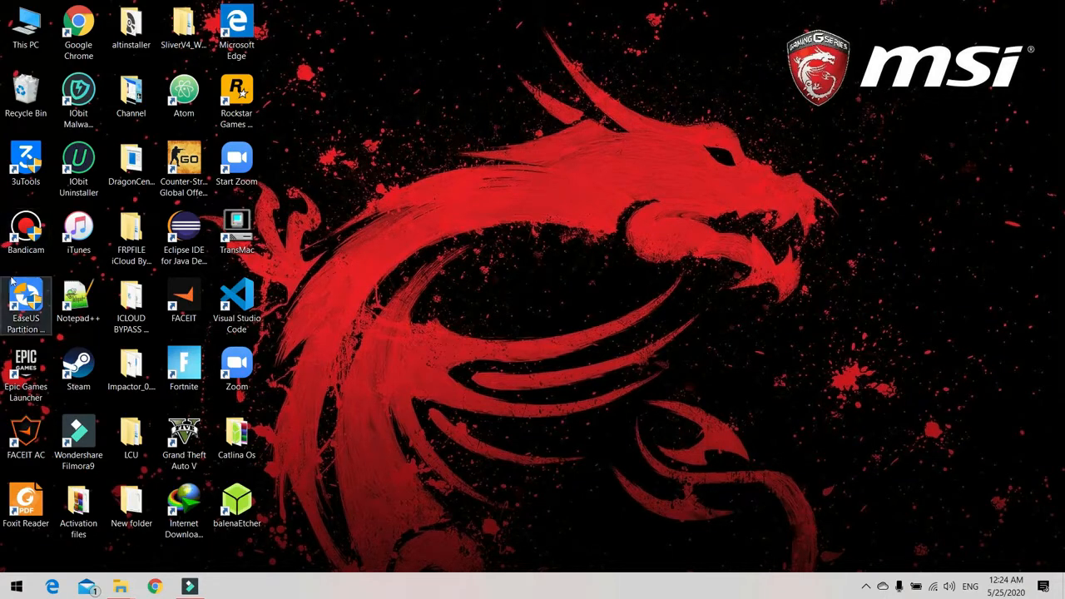
double_click(25, 301)
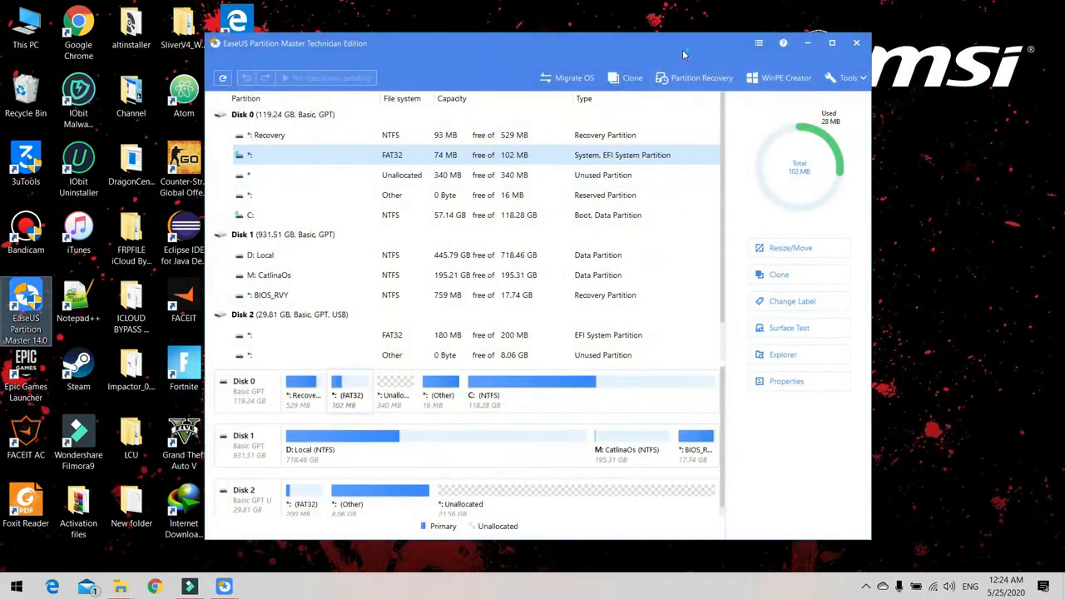
drag(682, 52, 697, 29)
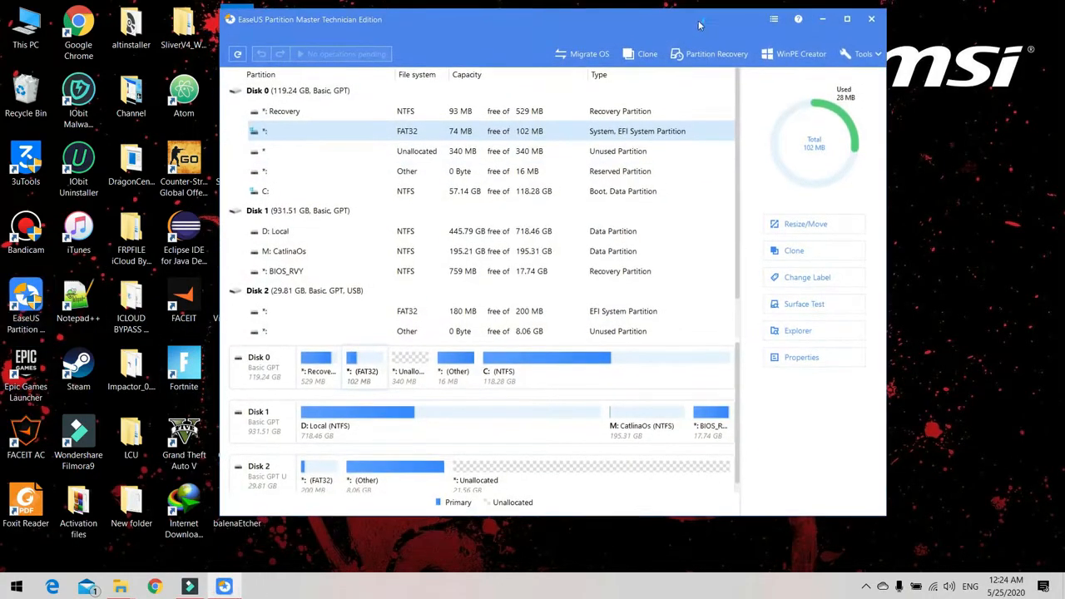
Reopen Disk Management and examine the C: and EFI system partitions on Disk 0.
right_click(18, 20)
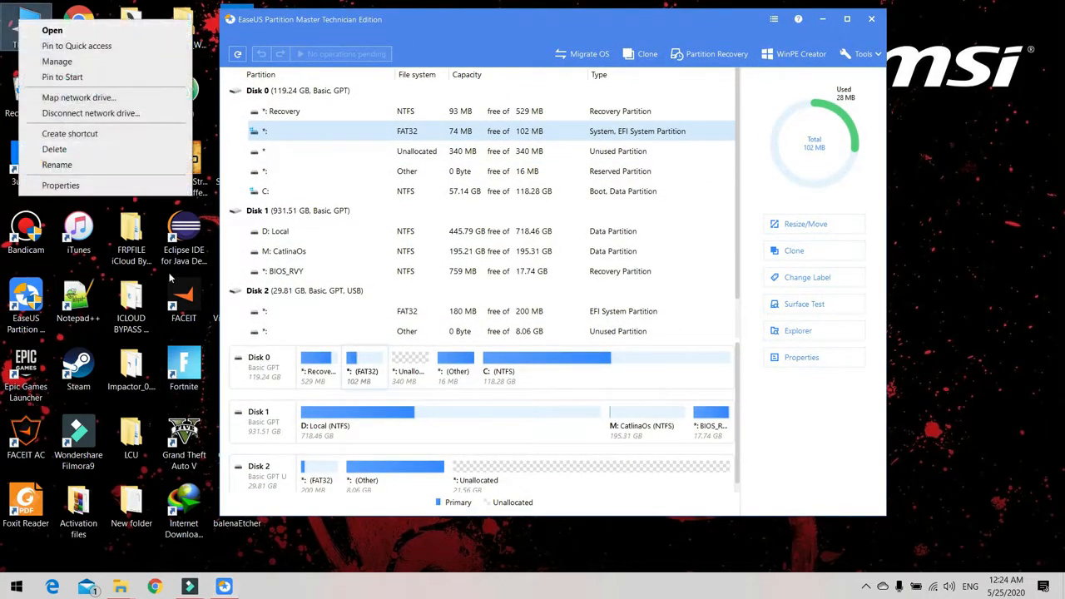
click(65, 63)
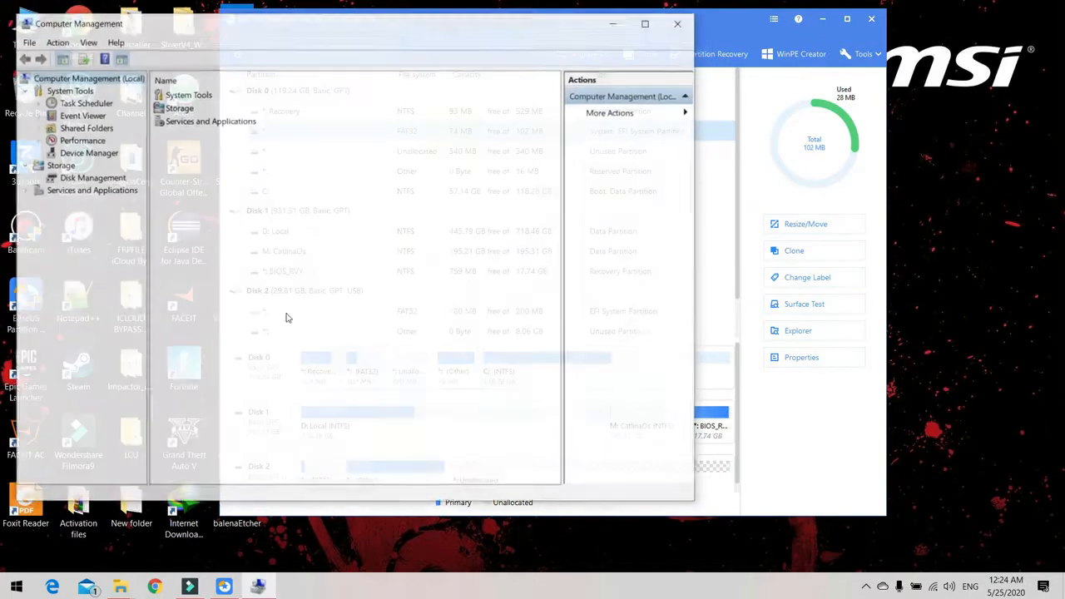
click(80, 179)
drag(331, 33, 354, 34)
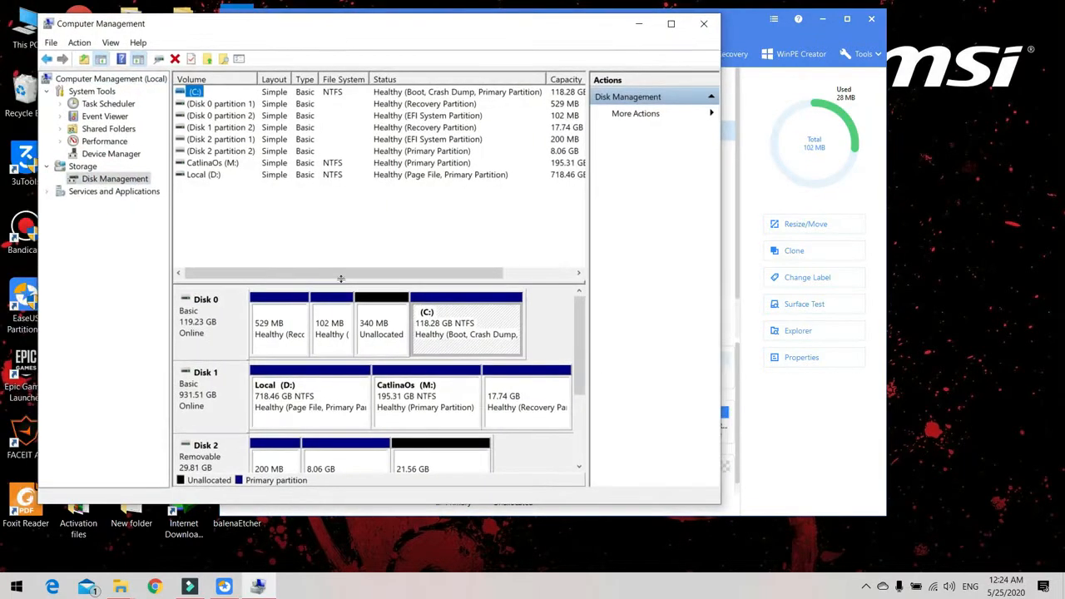
right_click(450, 322)
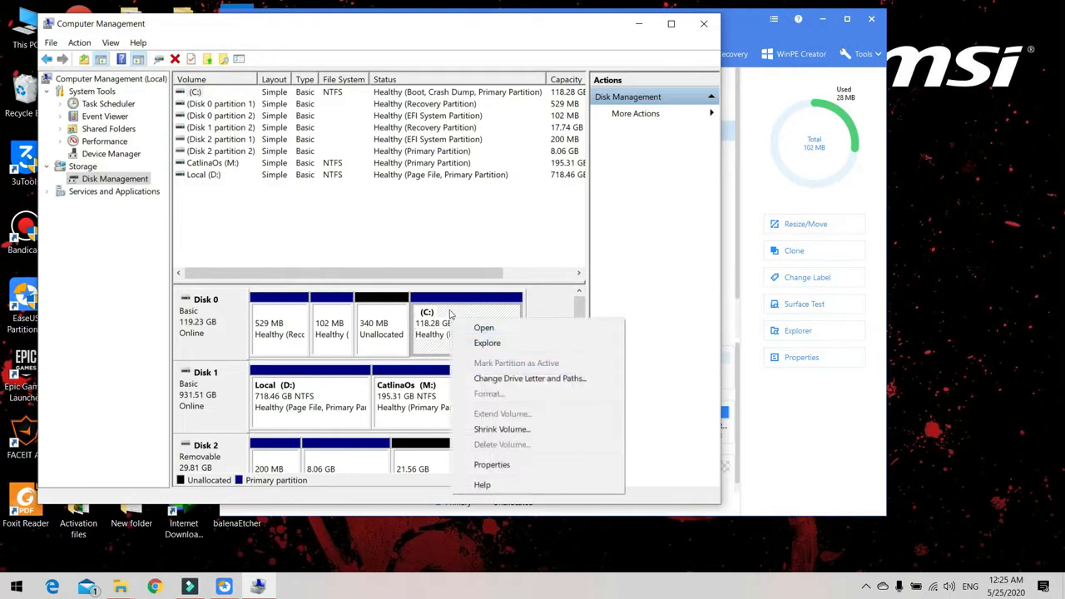
click(450, 321)
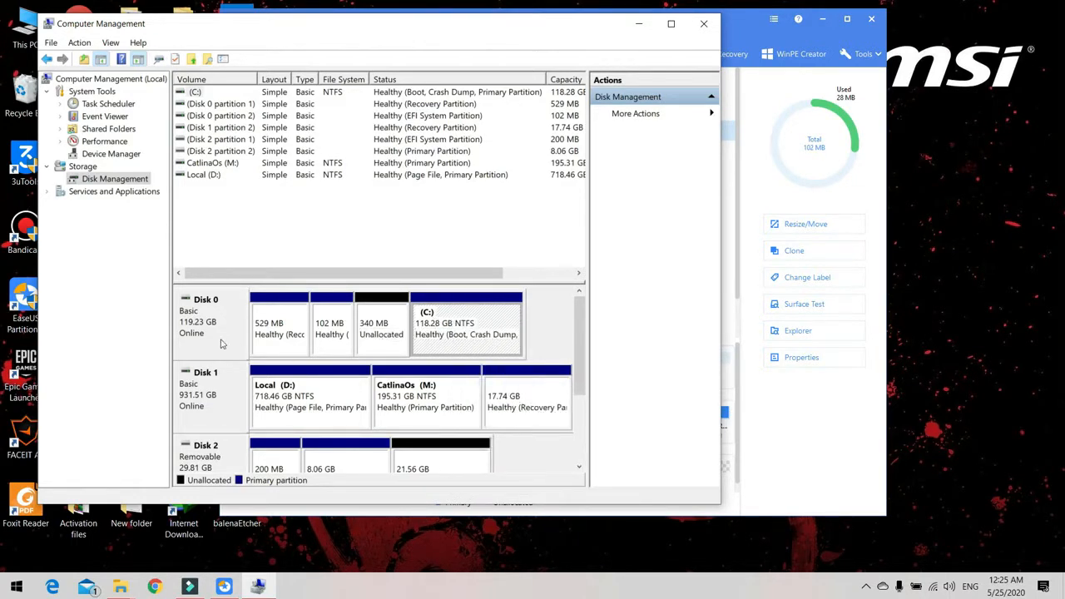
click(327, 331)
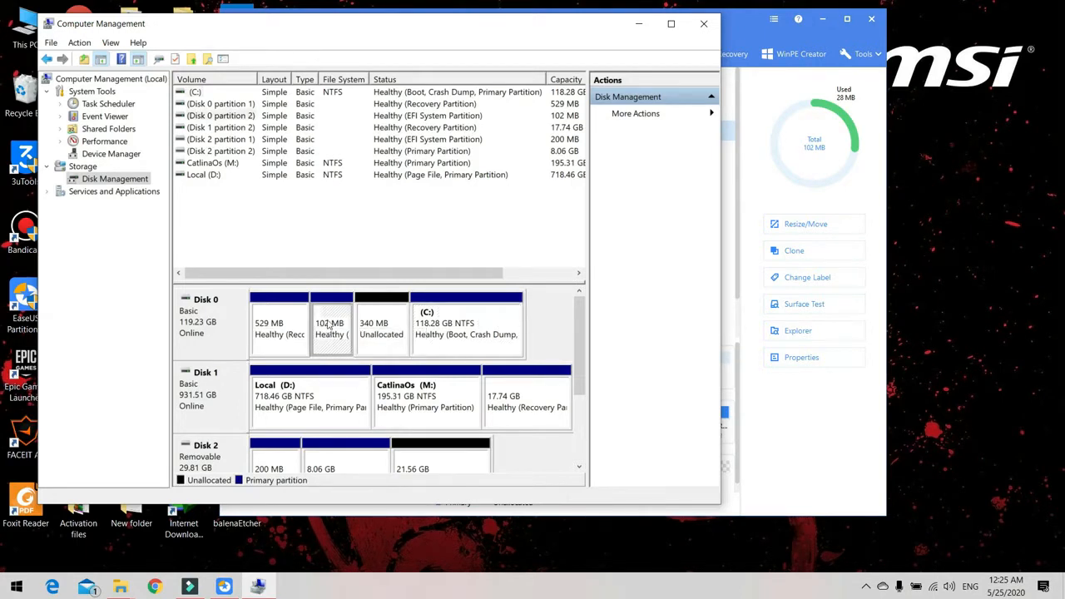
click(454, 331)
right_click(449, 311)
click(491, 422)
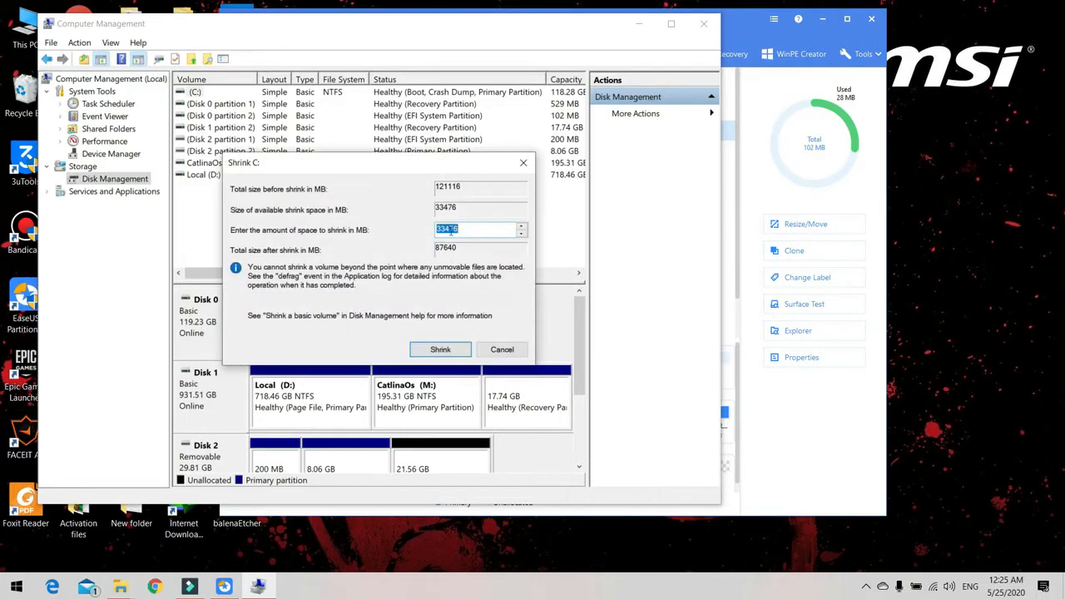
text(400)
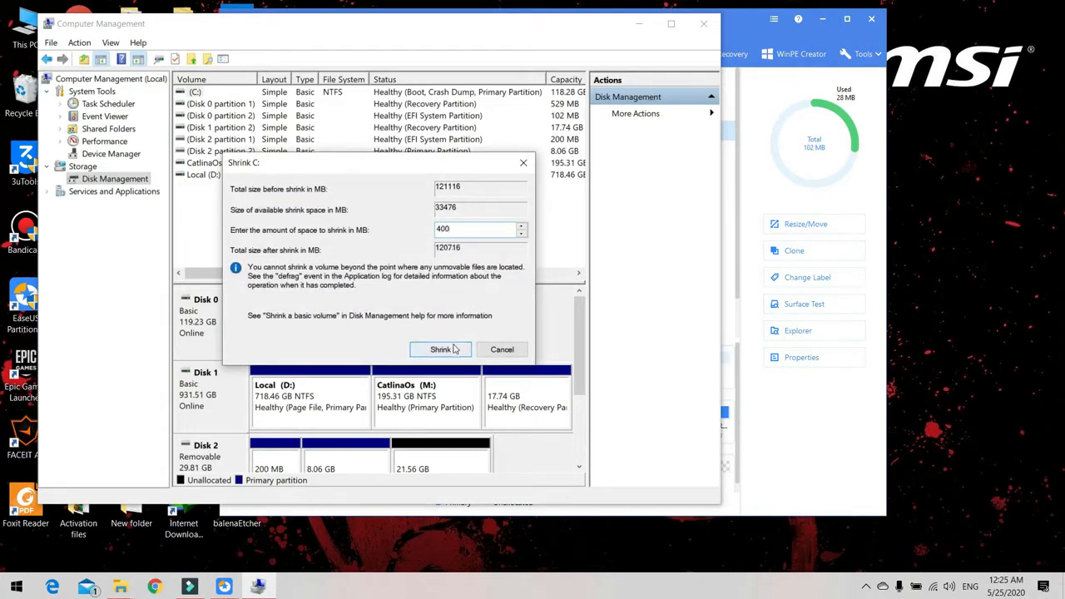
click(489, 351)
Check the unallocated space beside the EFI partition on Disk 0 and switch back to EaseUS Partition Master.
click(401, 331)
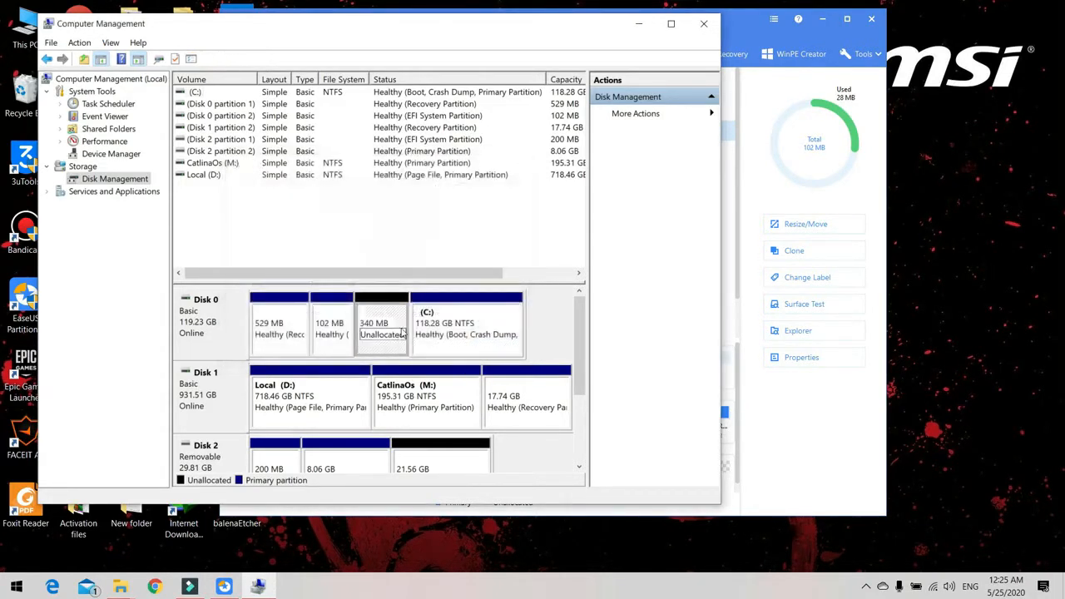
click(638, 24)
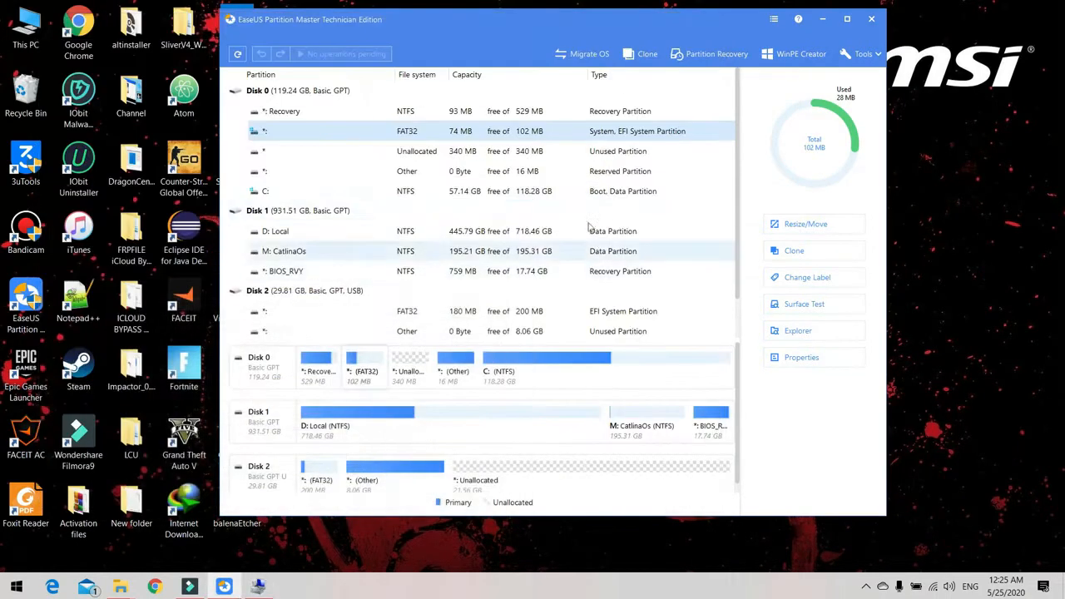
drag(499, 34, 486, 28)
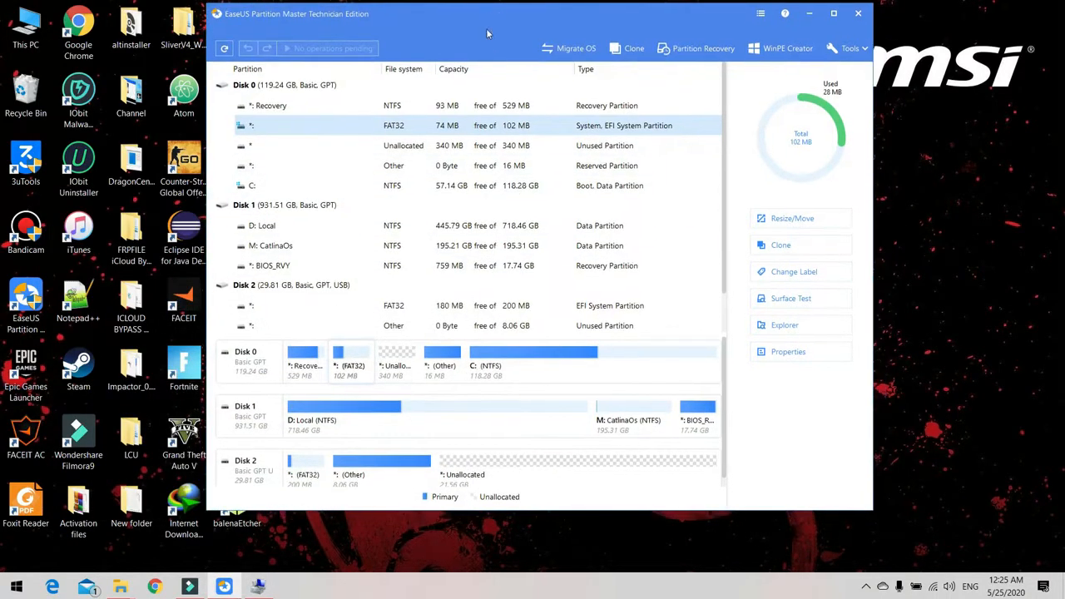
Extend the FAT32 EFI system partition on Disk 0 to 442 MB over the adjacent unallocated space and apply the pending operation.
click(527, 148)
click(524, 126)
right_click(532, 126)
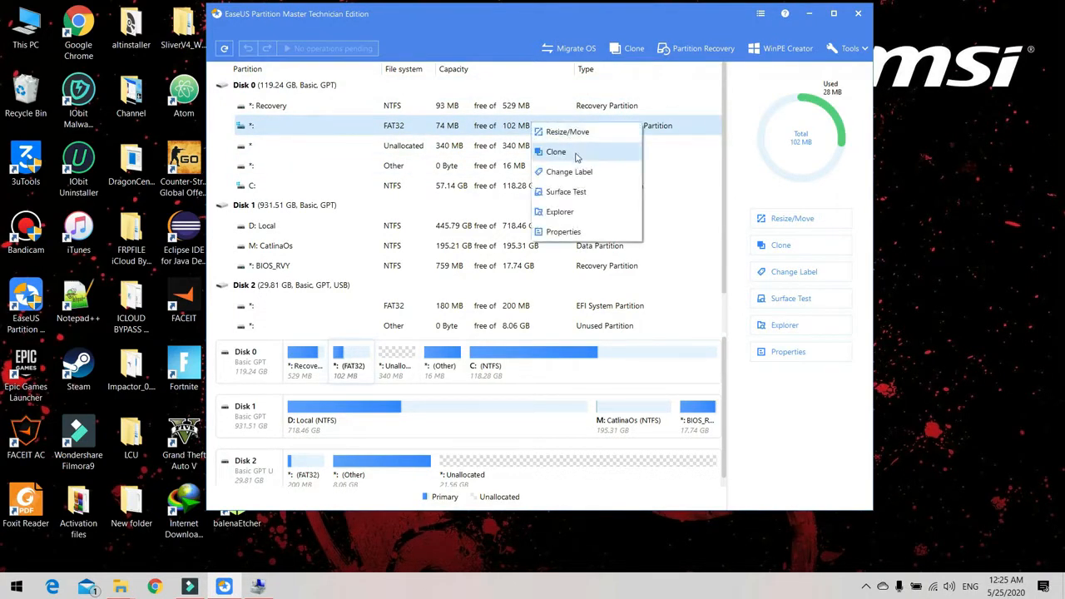
click(569, 134)
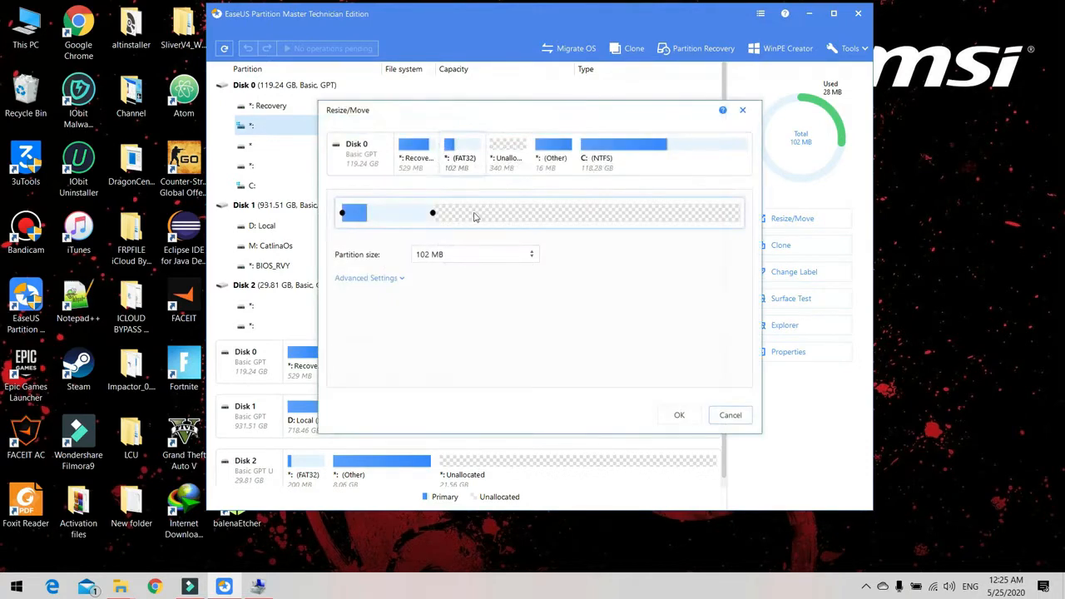
drag(433, 212, 739, 215)
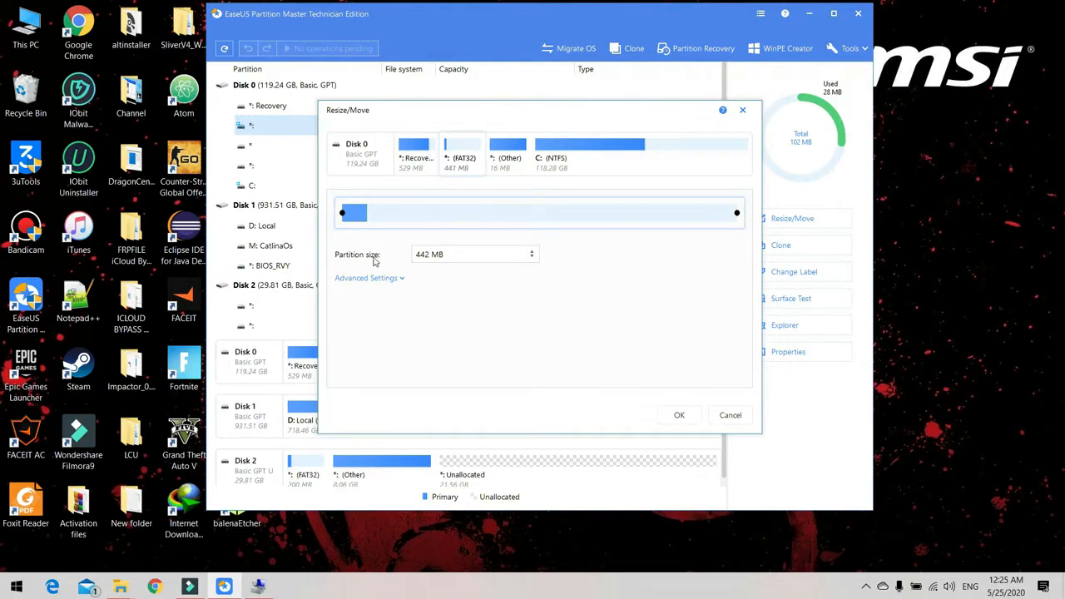
click(665, 421)
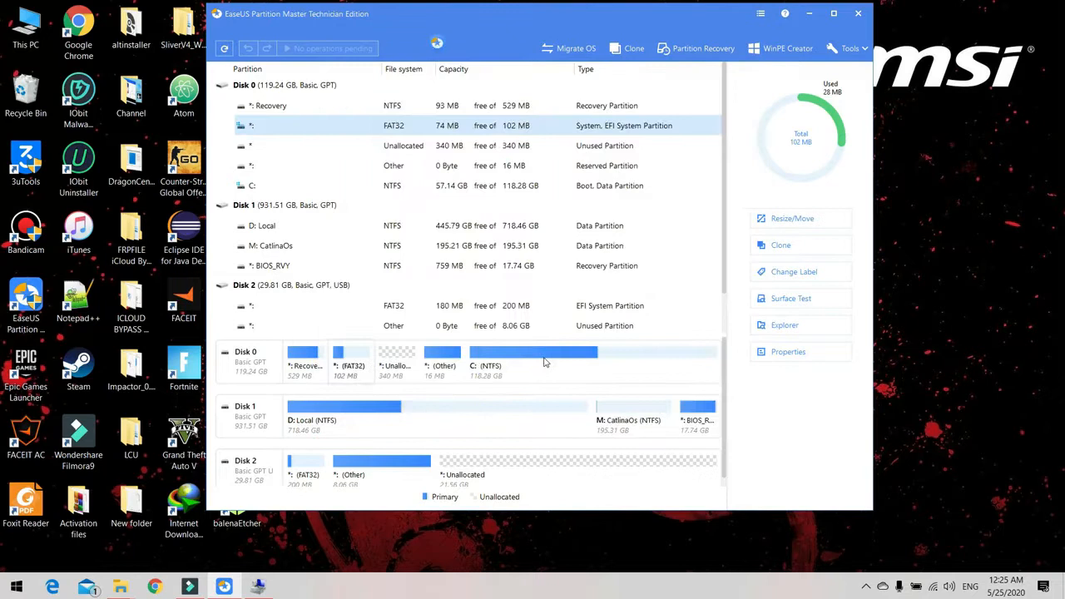
click(325, 48)
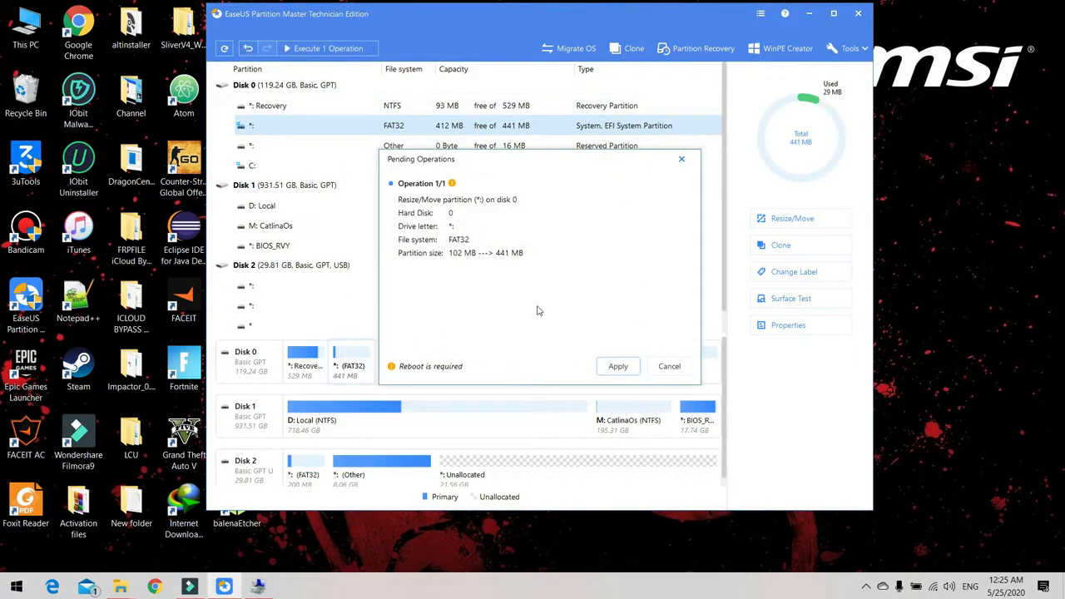
click(605, 368)
click(866, 587)
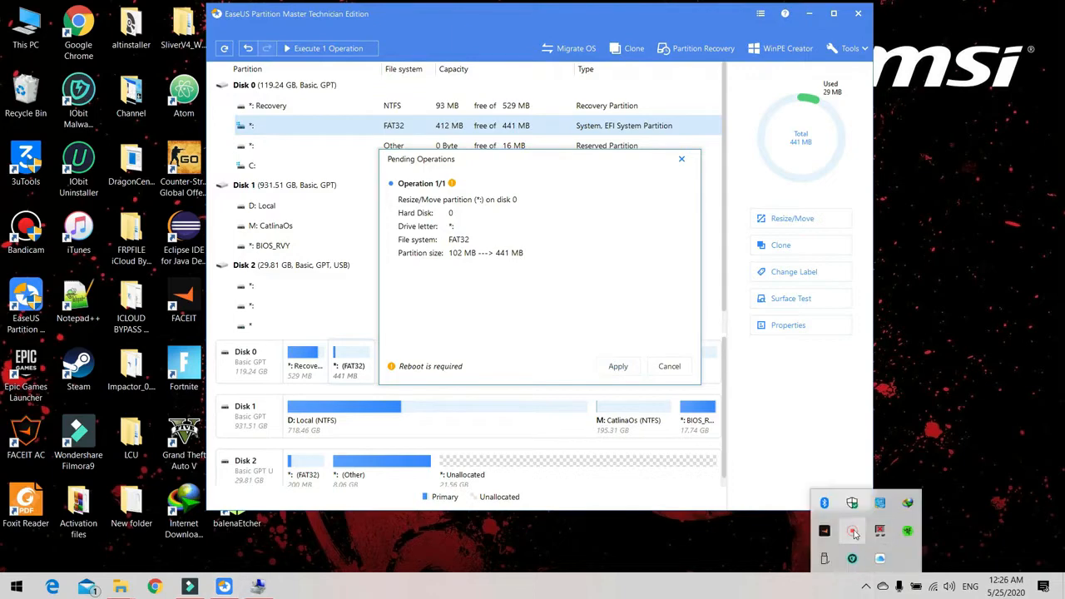
click(854, 534)
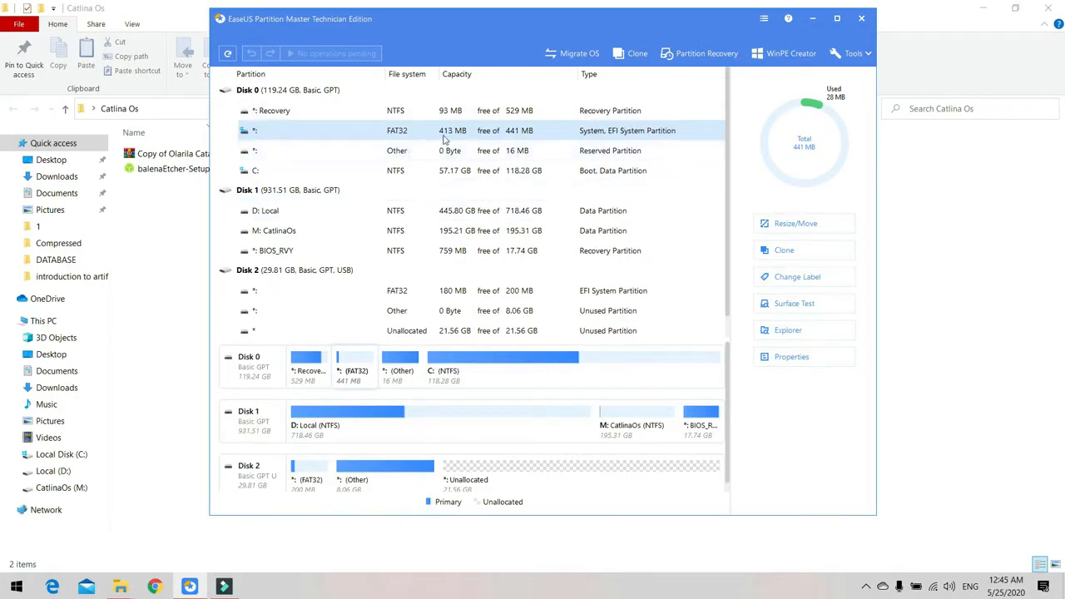
Minimize EaseUS Partition Master and run balenaEtcher-Setup-1.5.45.exe from the Catlina Os folder.
click(819, 21)
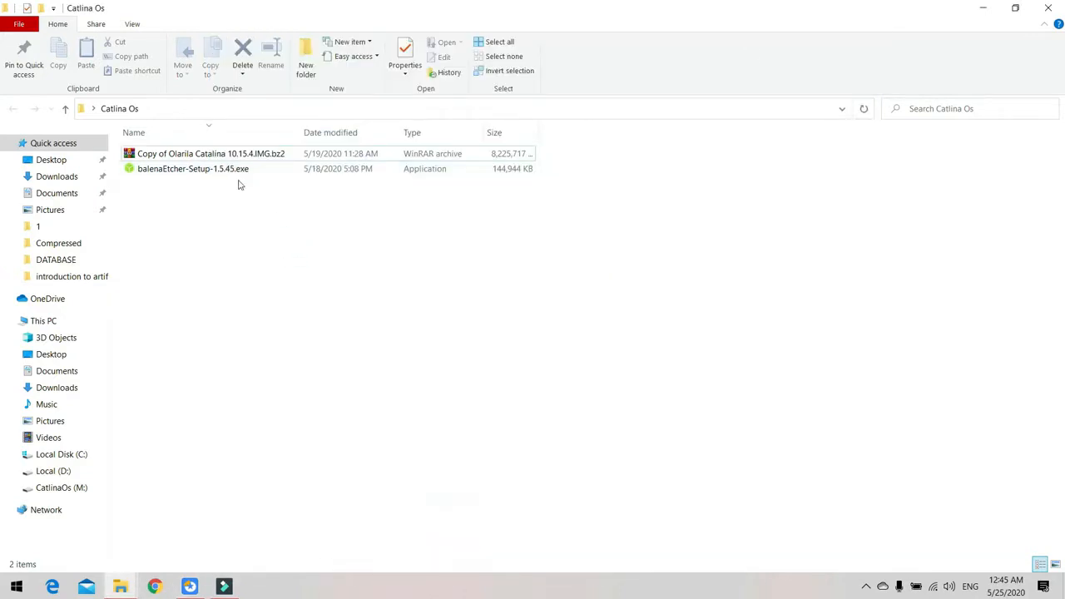
click(200, 156)
double_click(141, 169)
click(210, 220)
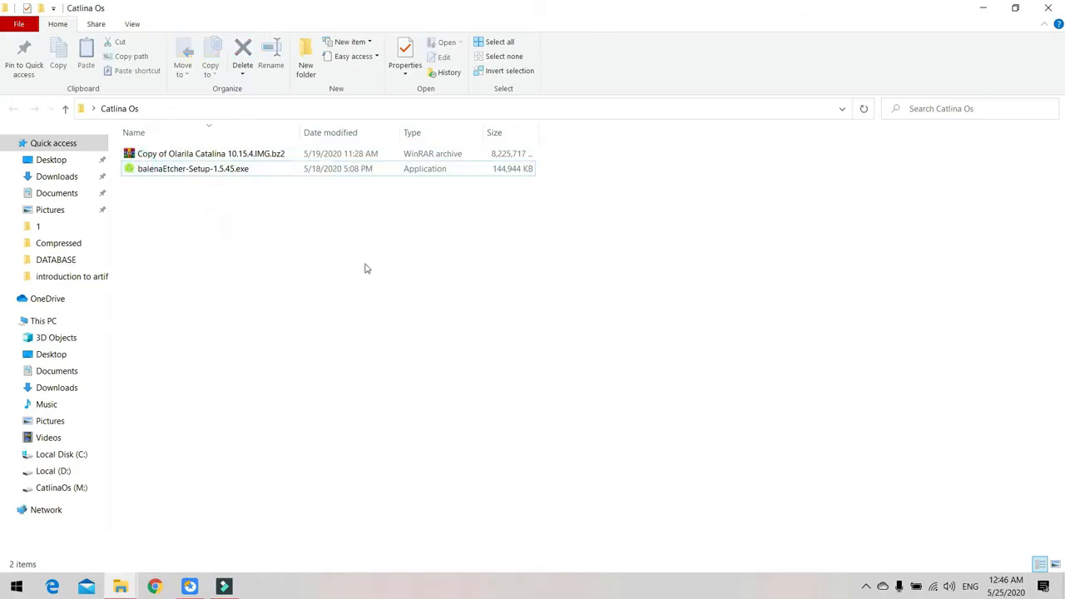
double_click(239, 171)
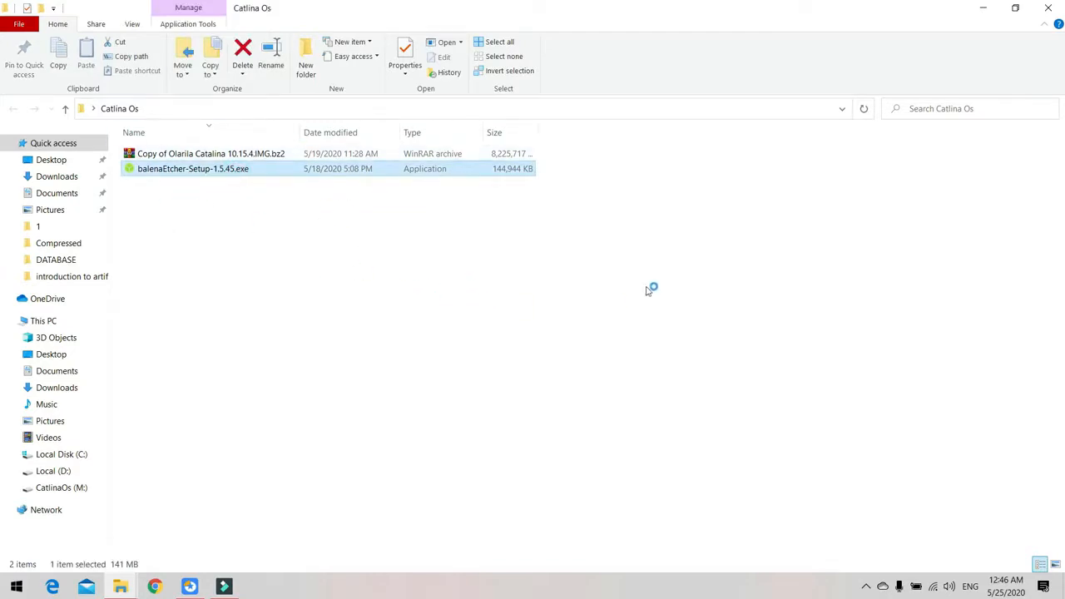
click(610, 405)
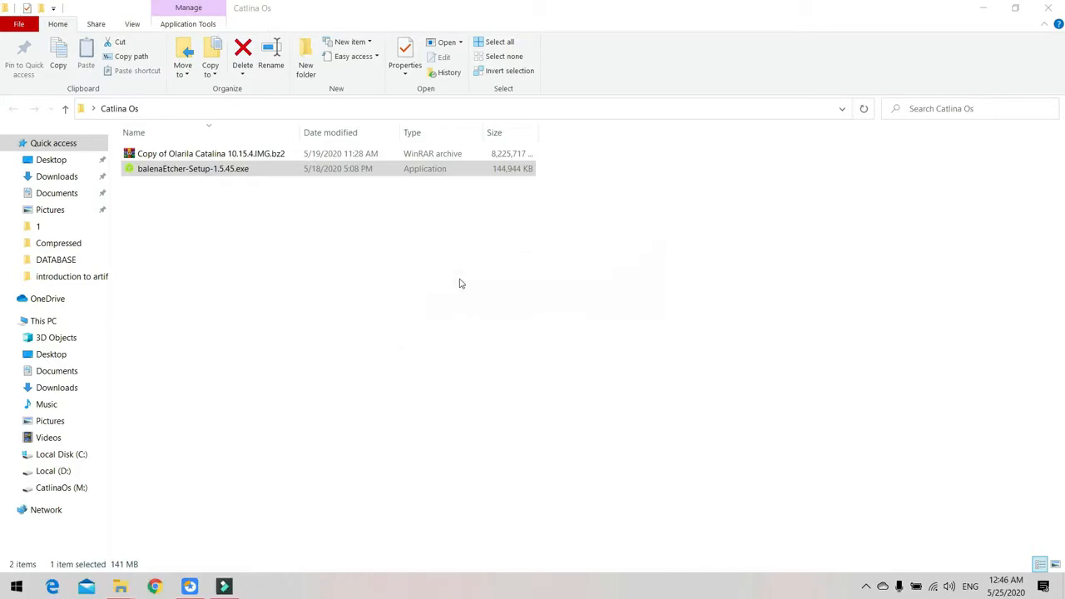
Minimize the Catlina Os folder and launch balenaEtcher from the desktop.
click(984, 8)
double_click(238, 507)
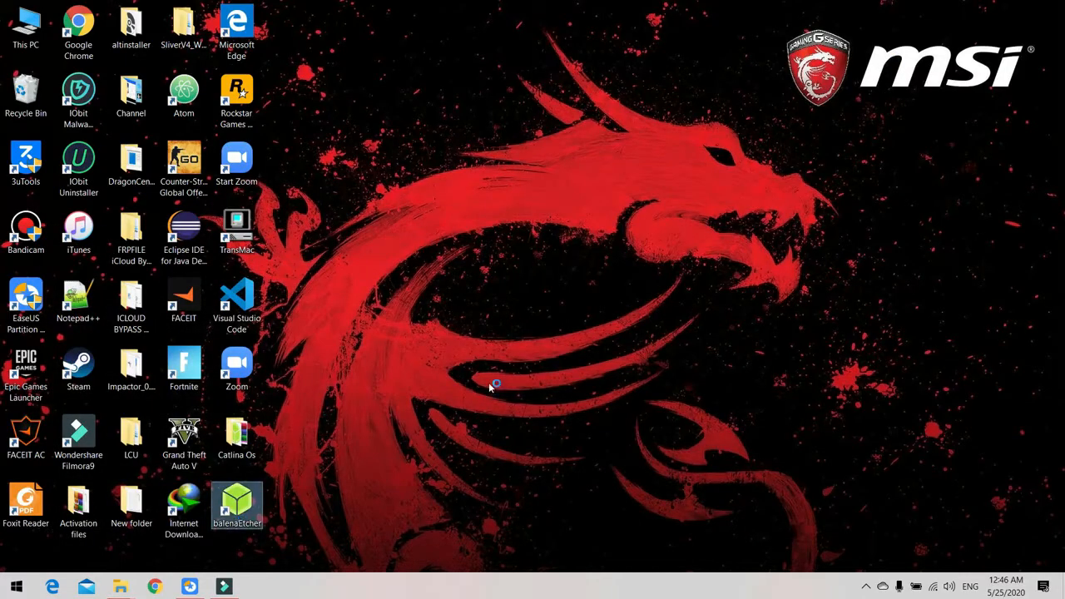
click(447, 334)
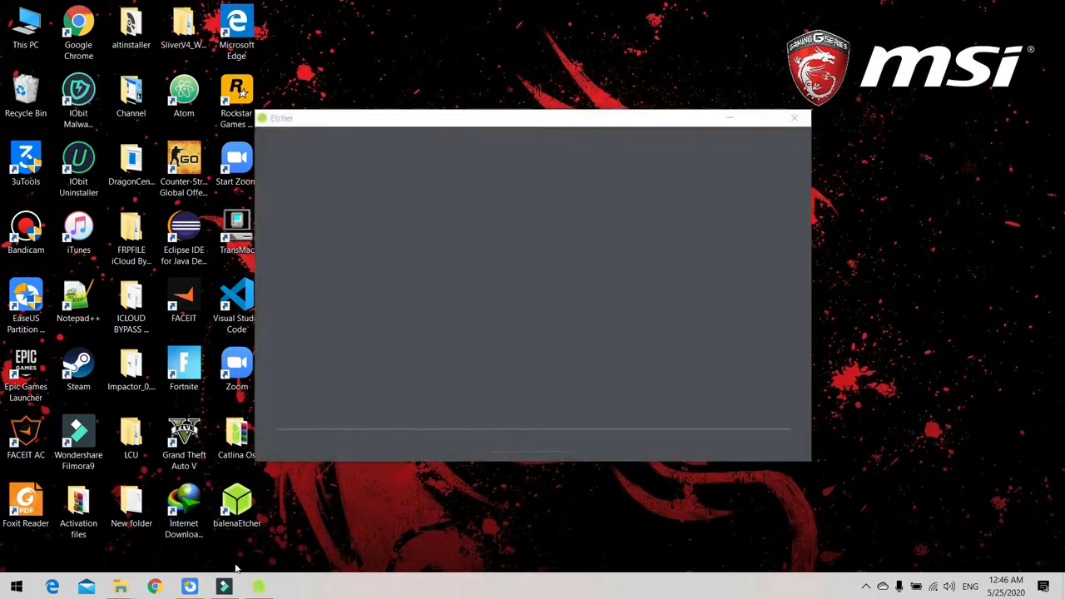
drag(447, 119, 490, 95)
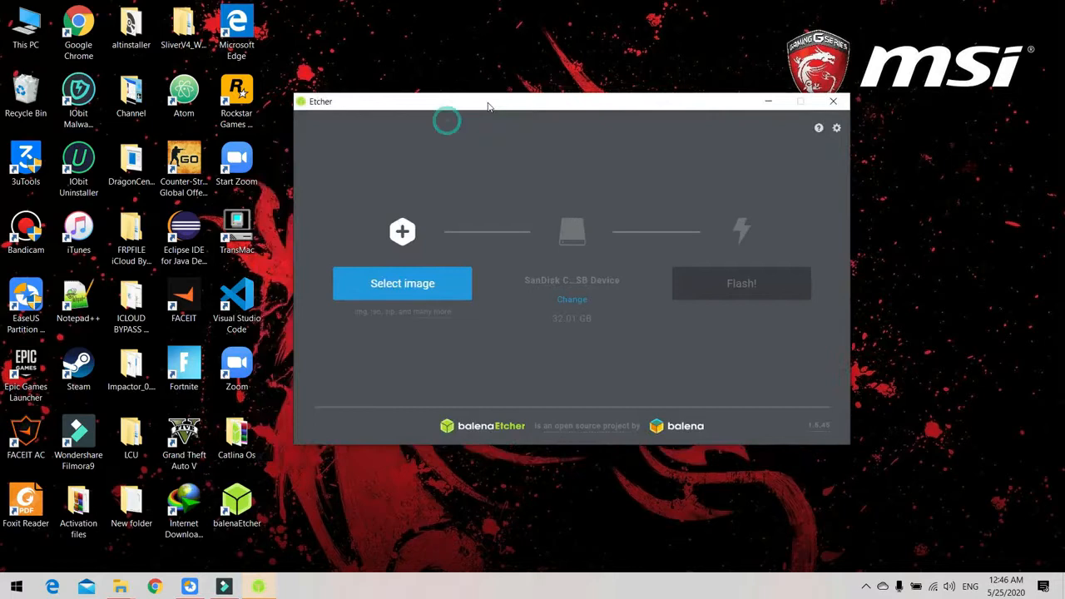
Load Copy of Olarila Catalina 10.15.4.IMG.bz2 from the desktop's Catlina Os folder as the image to flash.
click(422, 275)
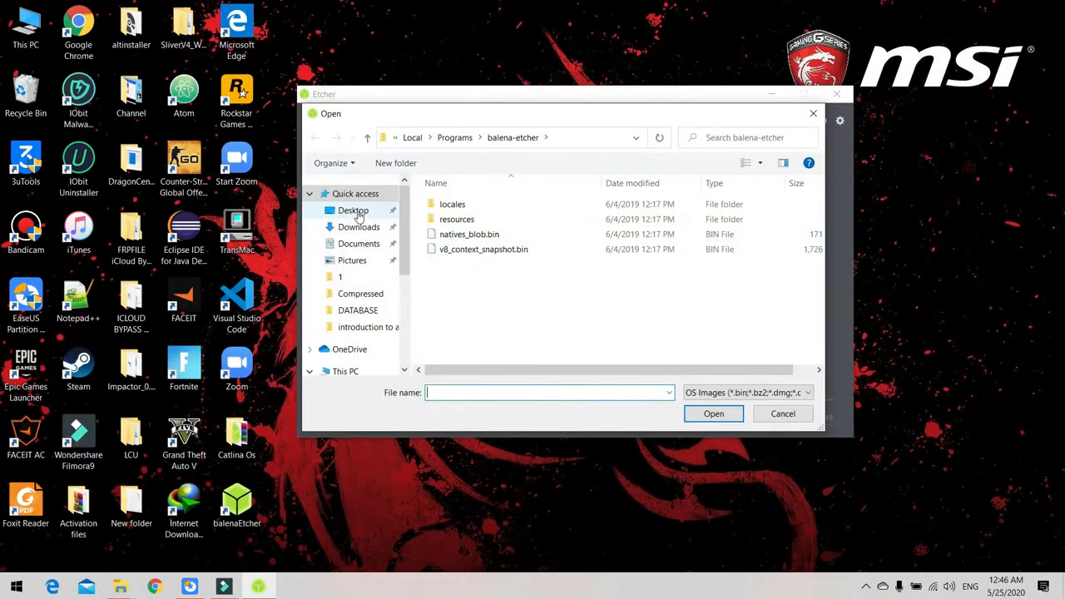
click(353, 211)
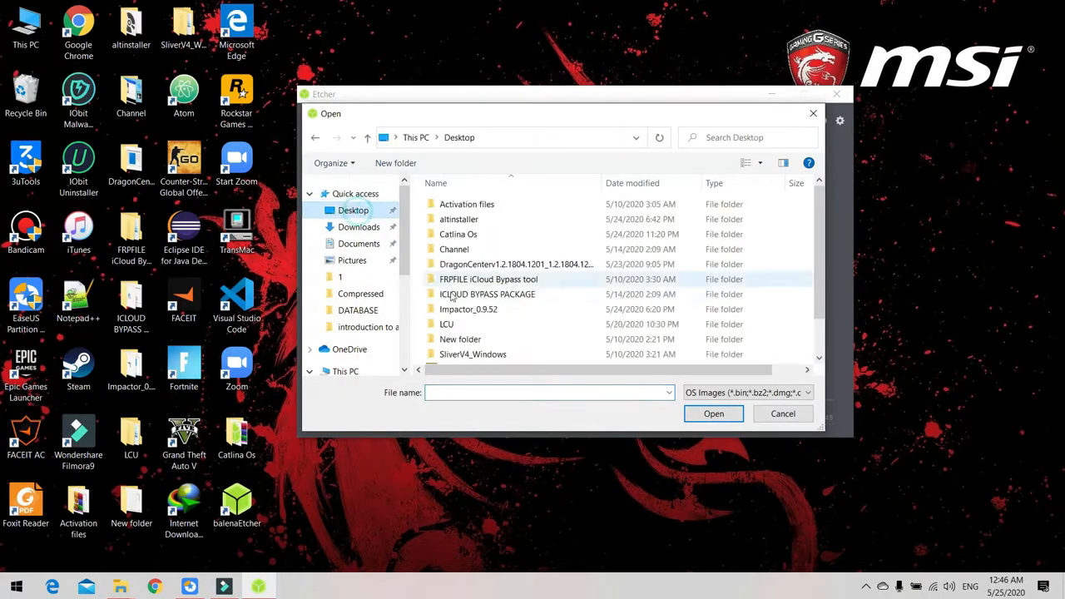
double_click(465, 233)
click(518, 206)
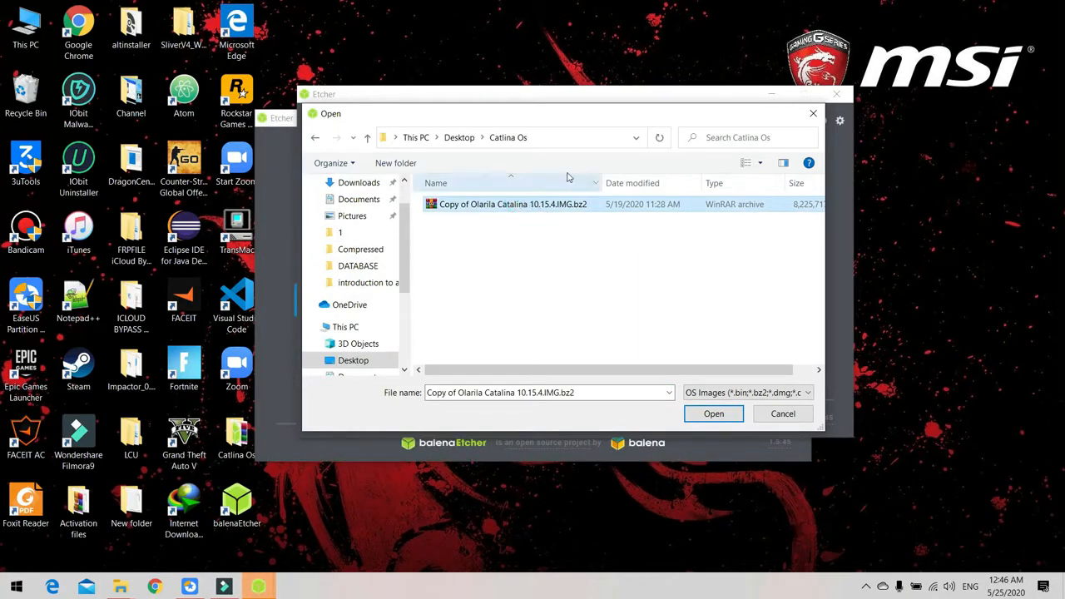
right_click(529, 206)
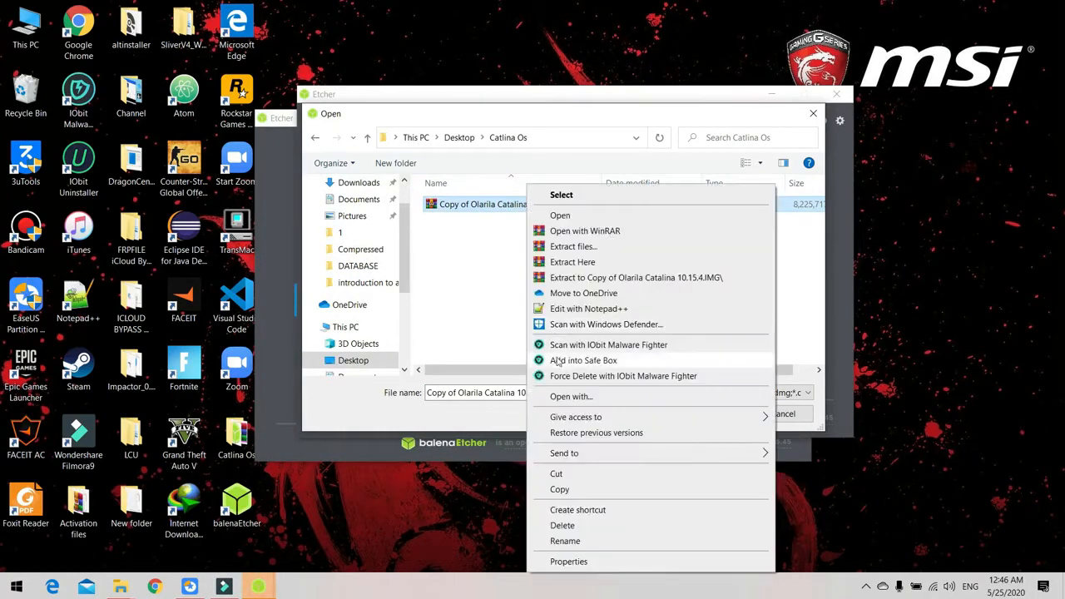
click(460, 274)
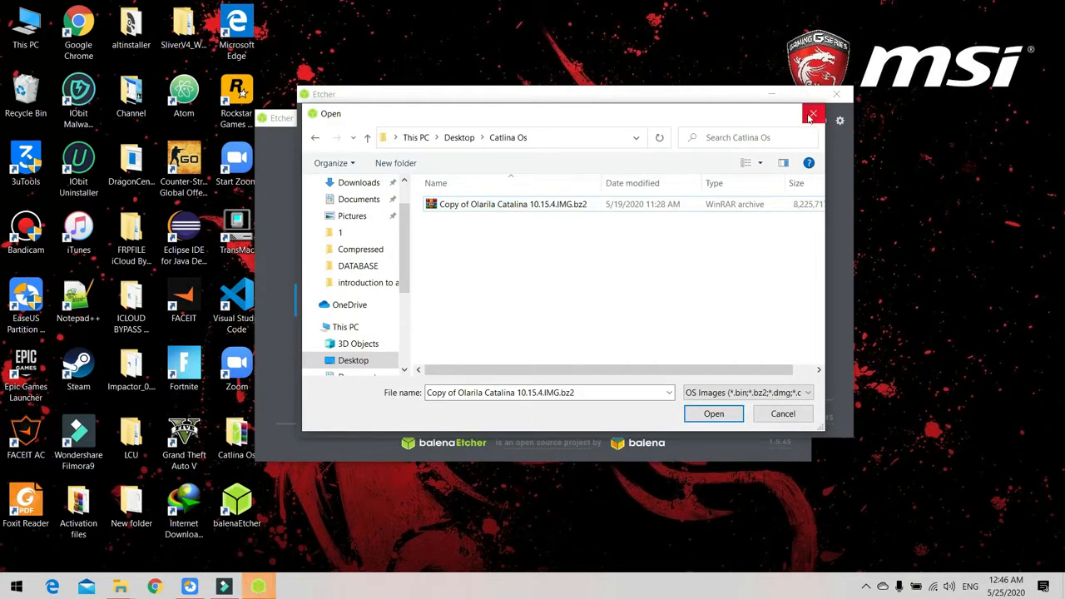
double_click(653, 207)
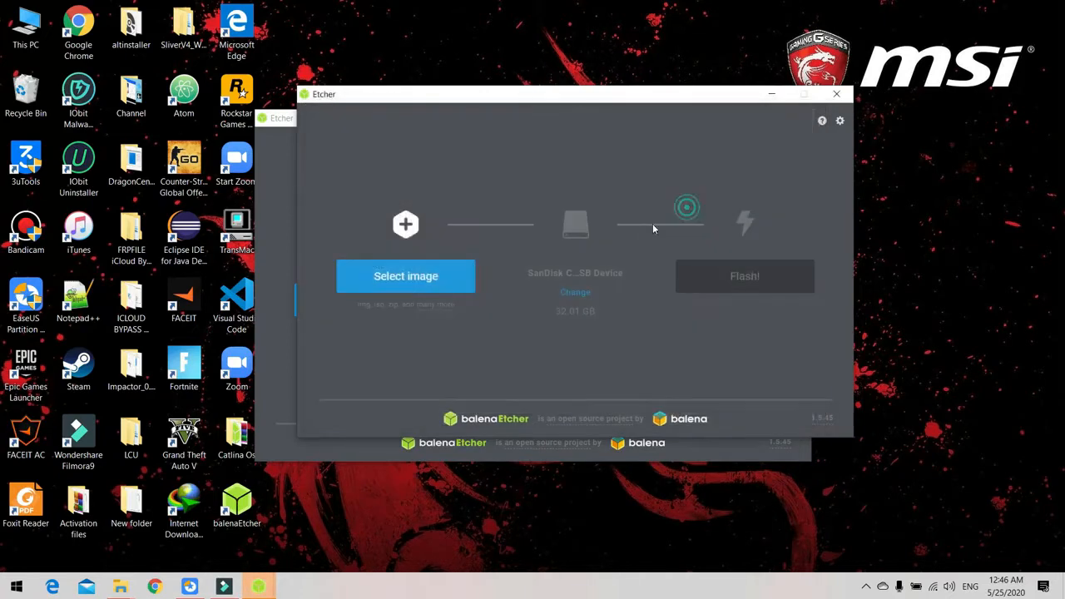
Check that the SanDisk Cruzer Blade USB Device is the target drive and start flashing the image.
click(576, 293)
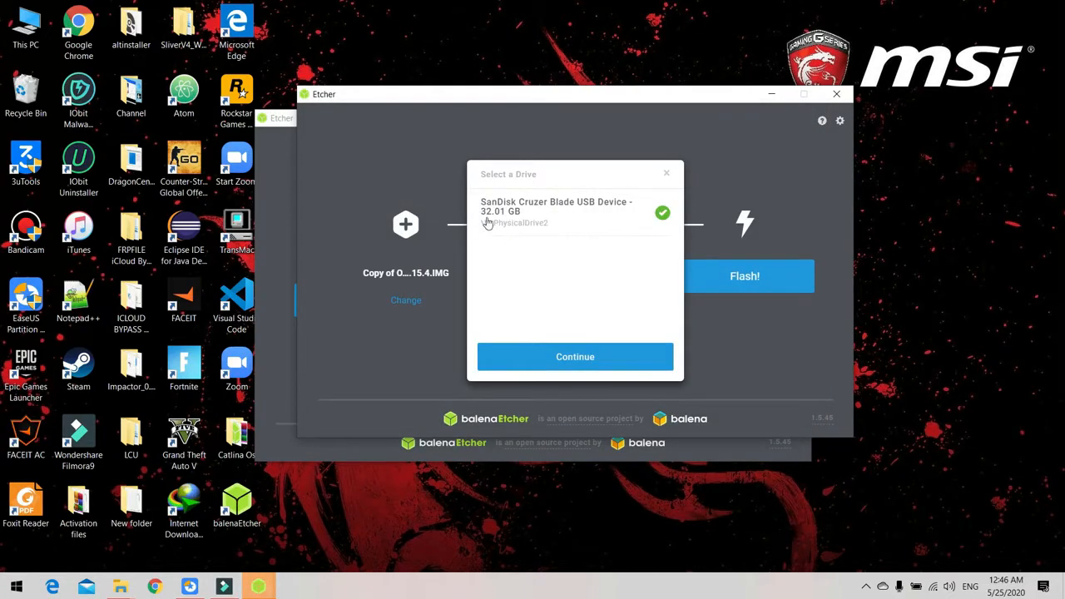
click(667, 174)
click(716, 271)
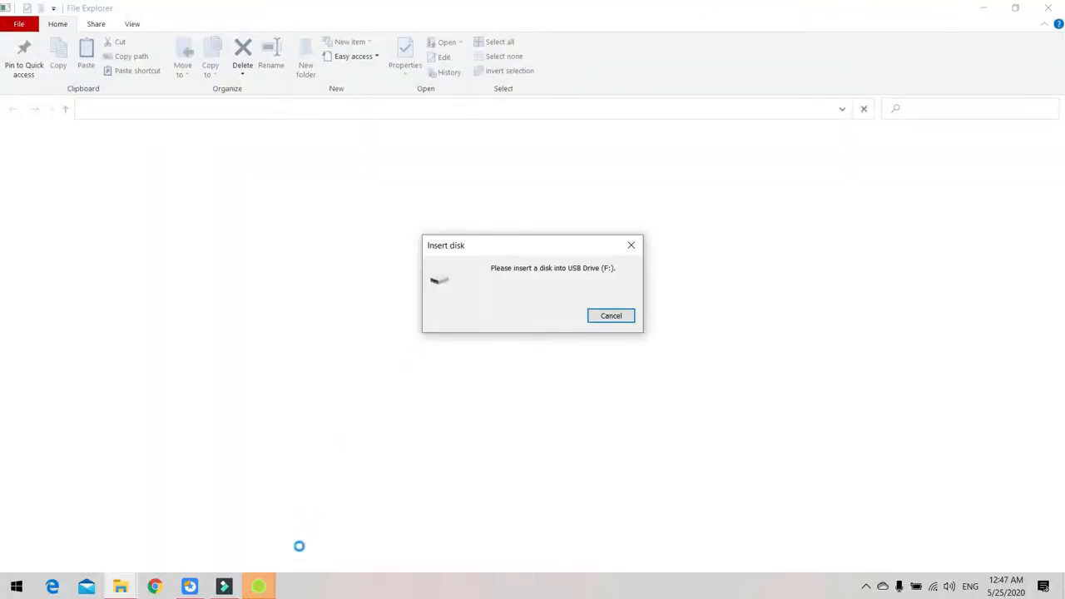
Bring the Etcher window that is flashing the image to the front and check its progress.
click(260, 588)
click(333, 520)
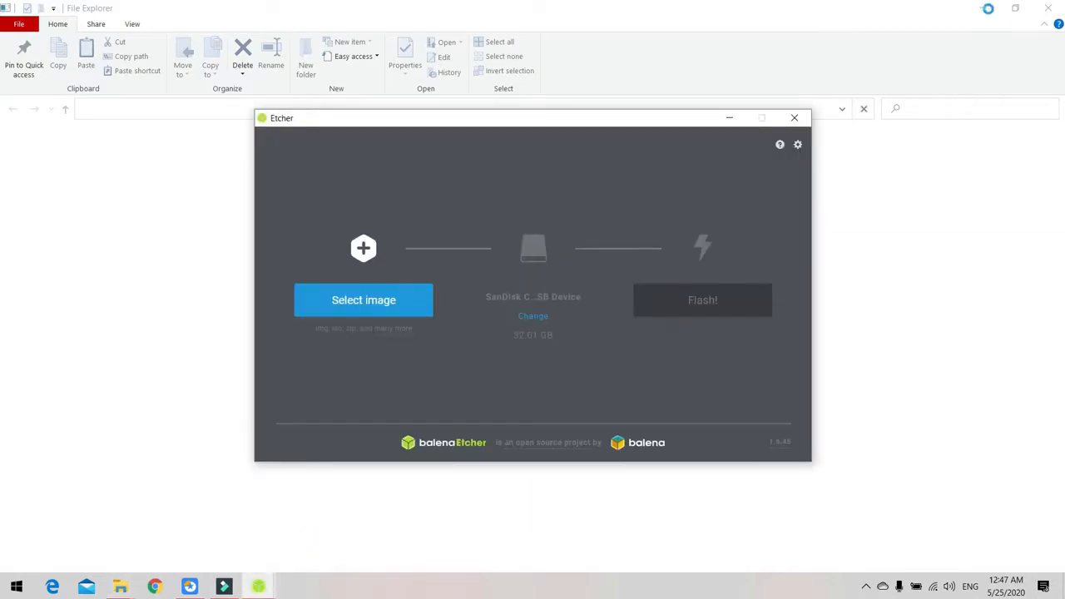
drag(542, 119, 568, 118)
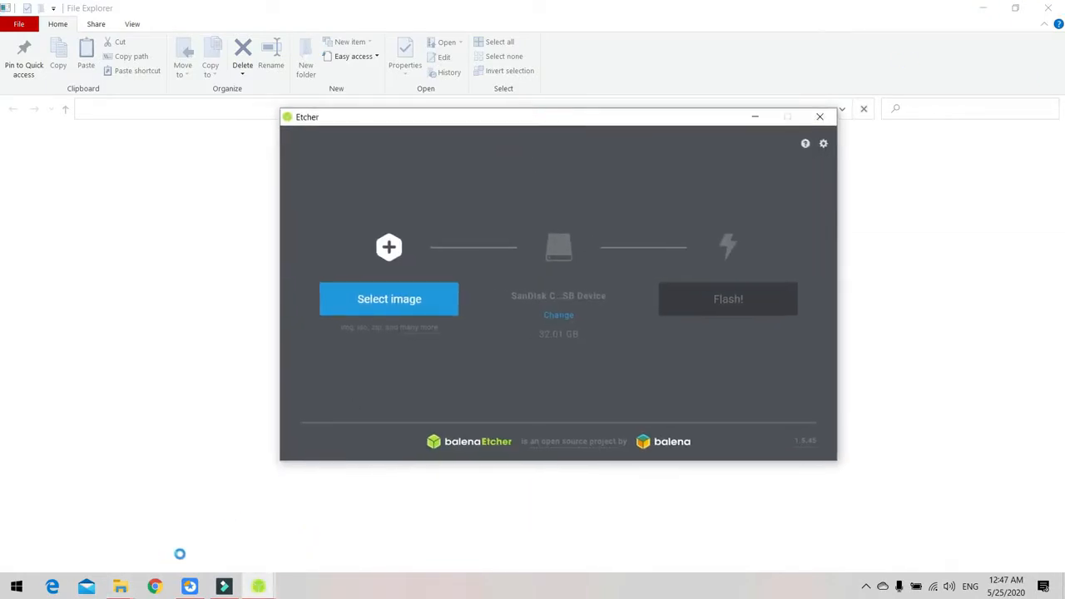
mouse_move(257, 585)
drag(533, 119, 506, 132)
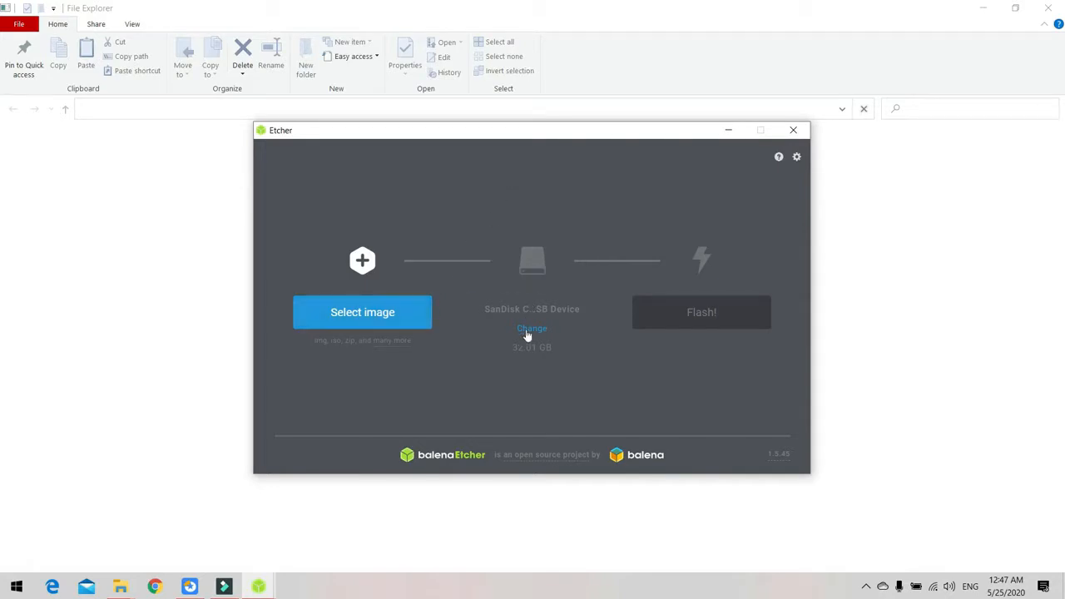
mouse_move(259, 585)
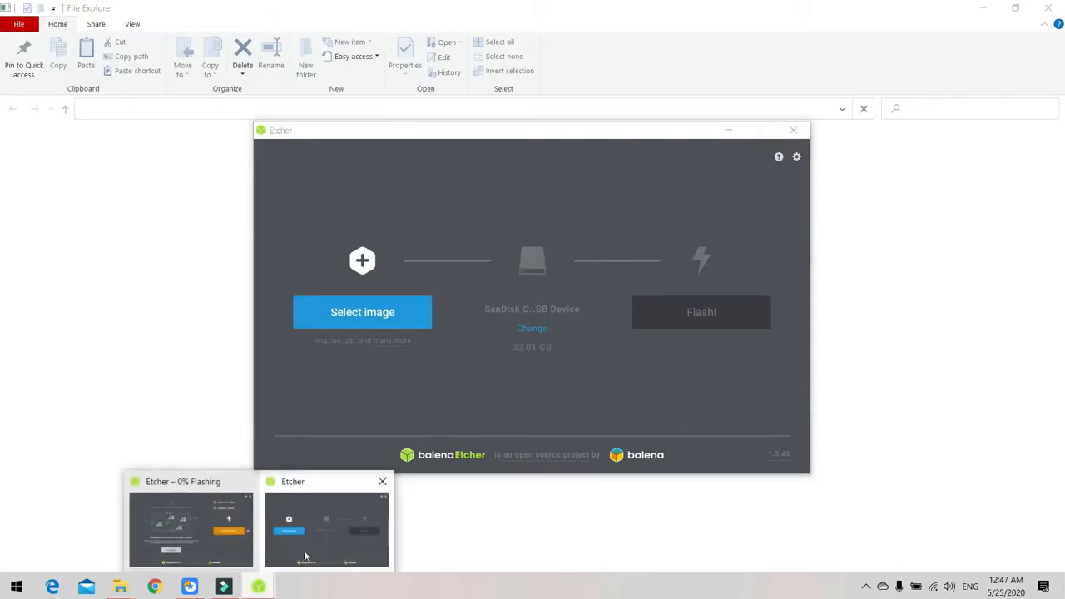
click(196, 533)
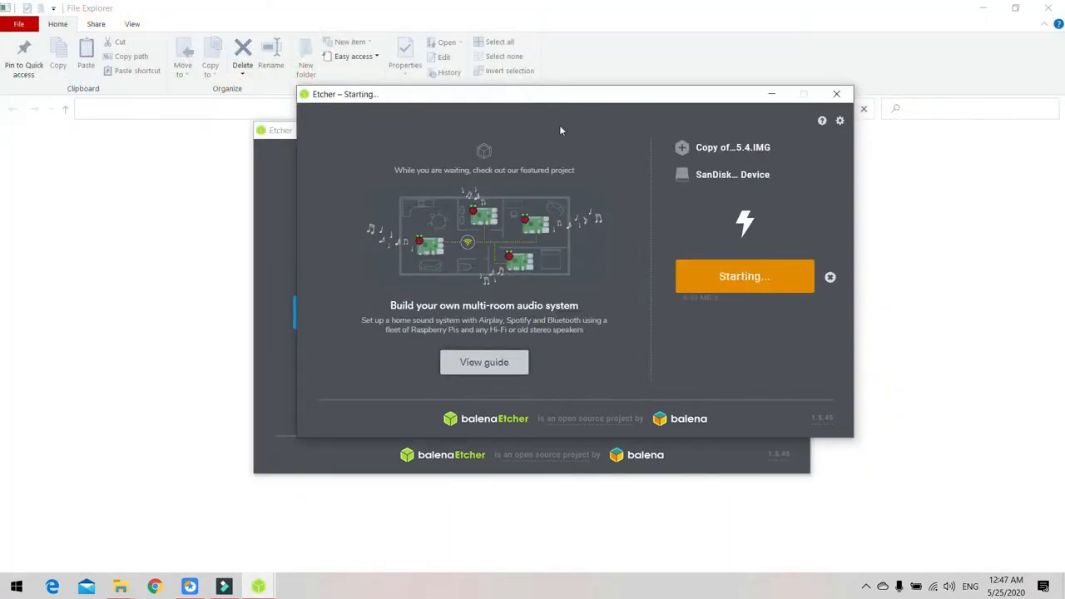
drag(559, 94, 518, 134)
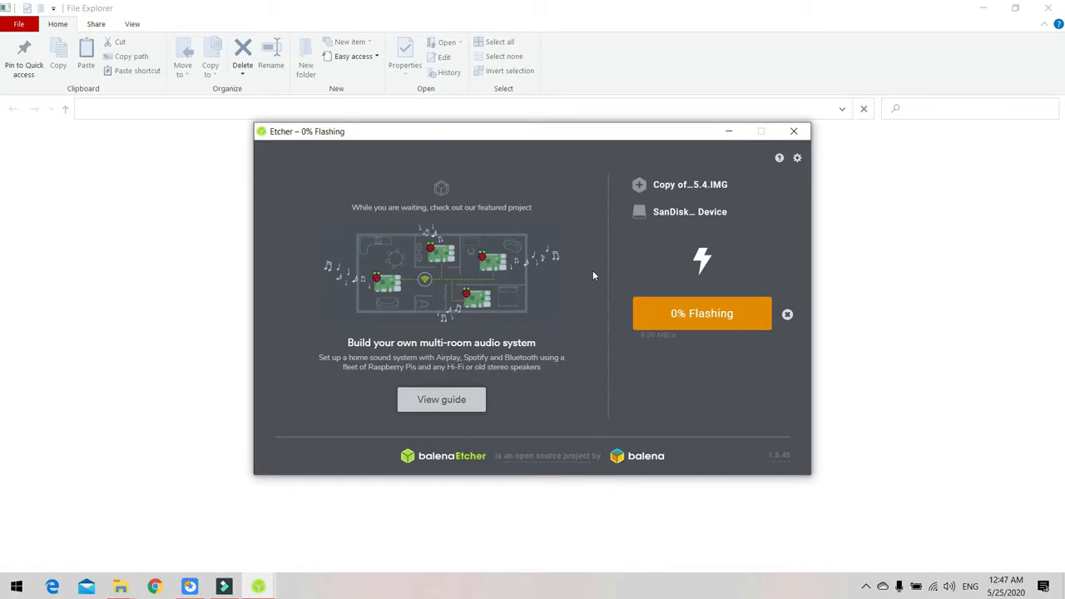
click(866, 587)
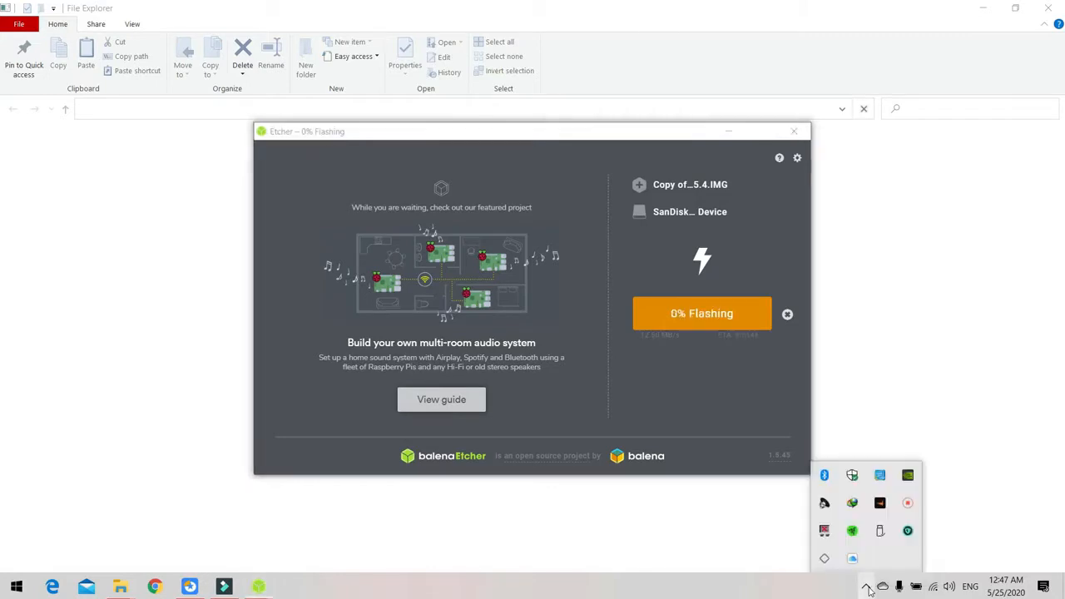
click(906, 503)
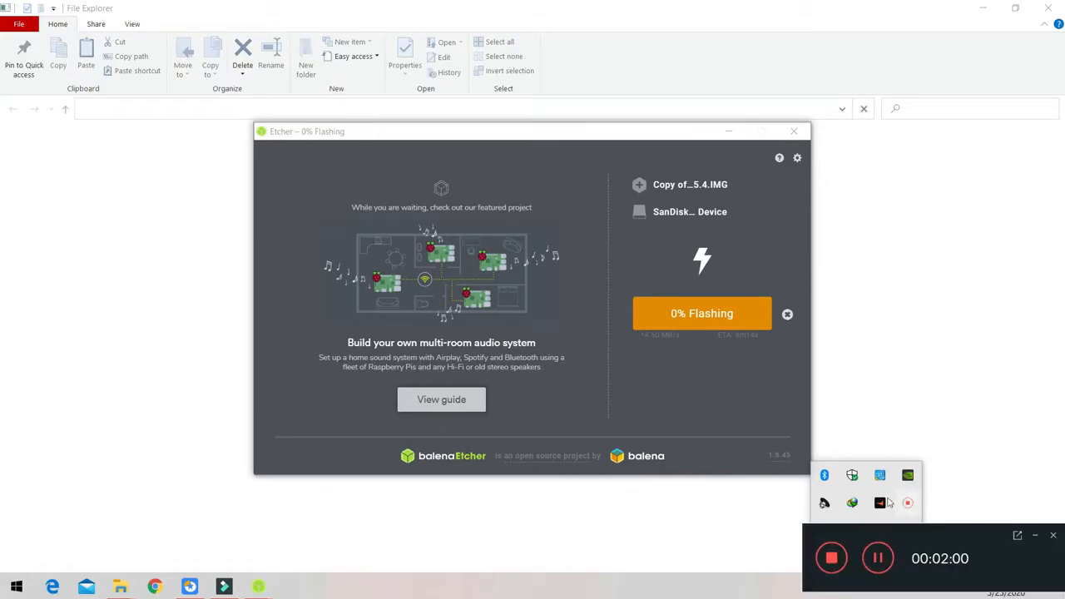
click(878, 559)
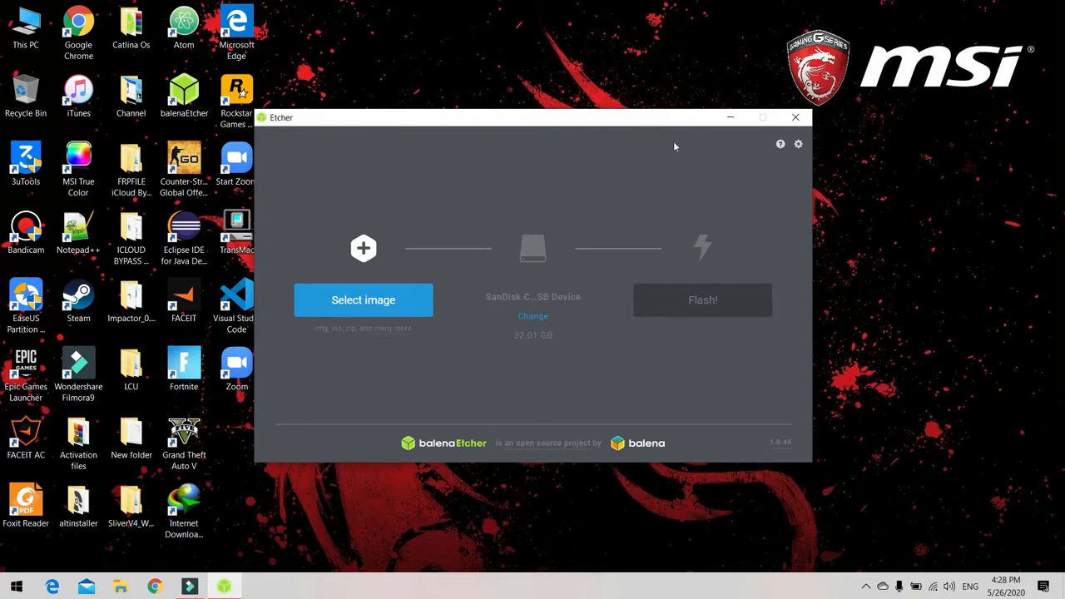
Minimize Etcher and check the Local Disk (C:) and Local (D:) drives in This PC.
click(730, 116)
double_click(25, 29)
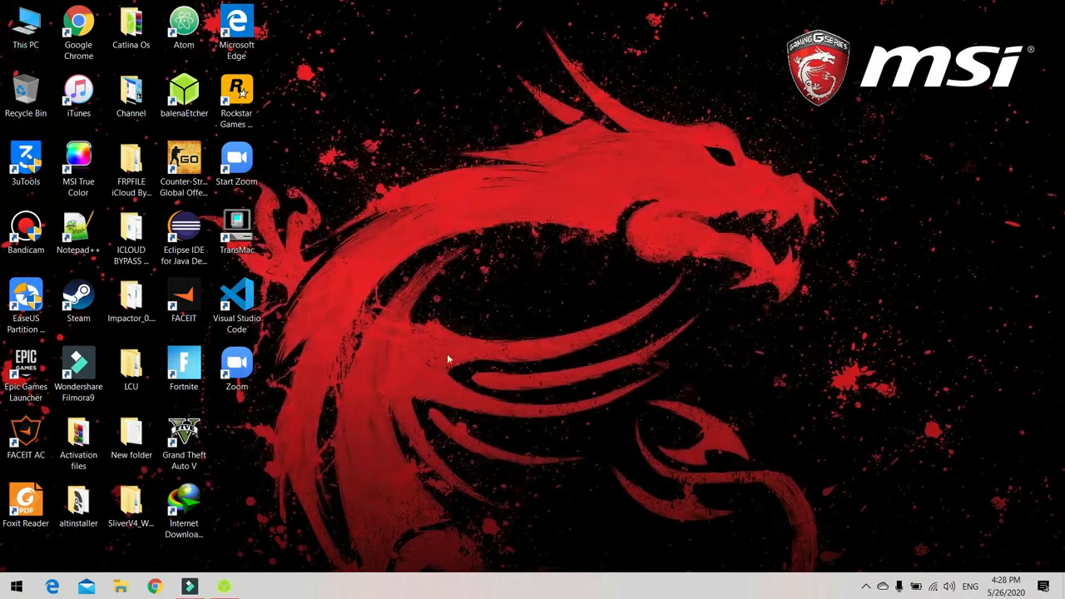
click(629, 259)
click(530, 263)
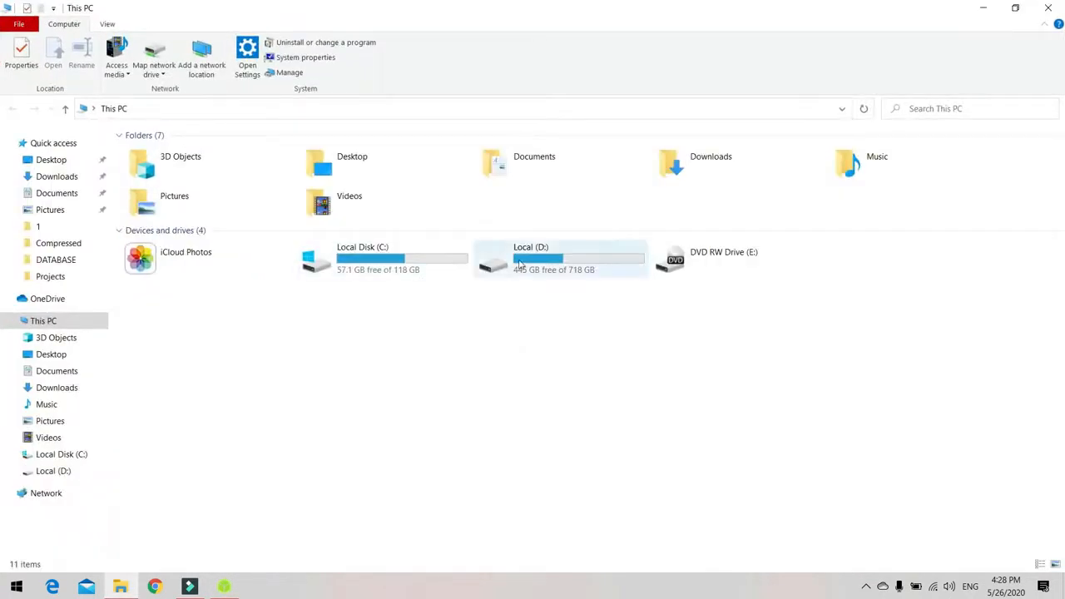
click(406, 271)
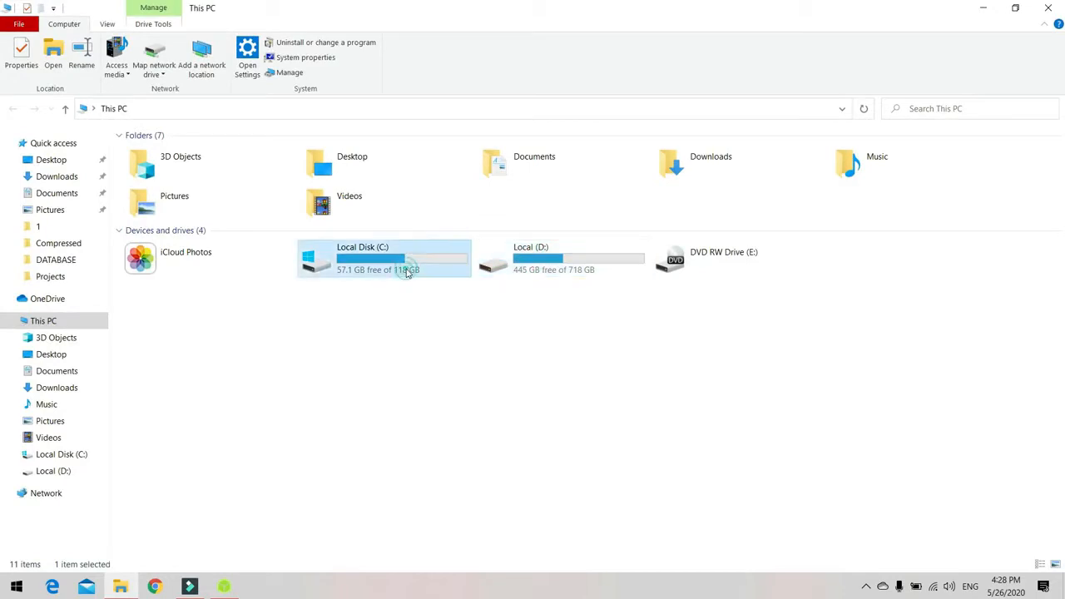
click(566, 275)
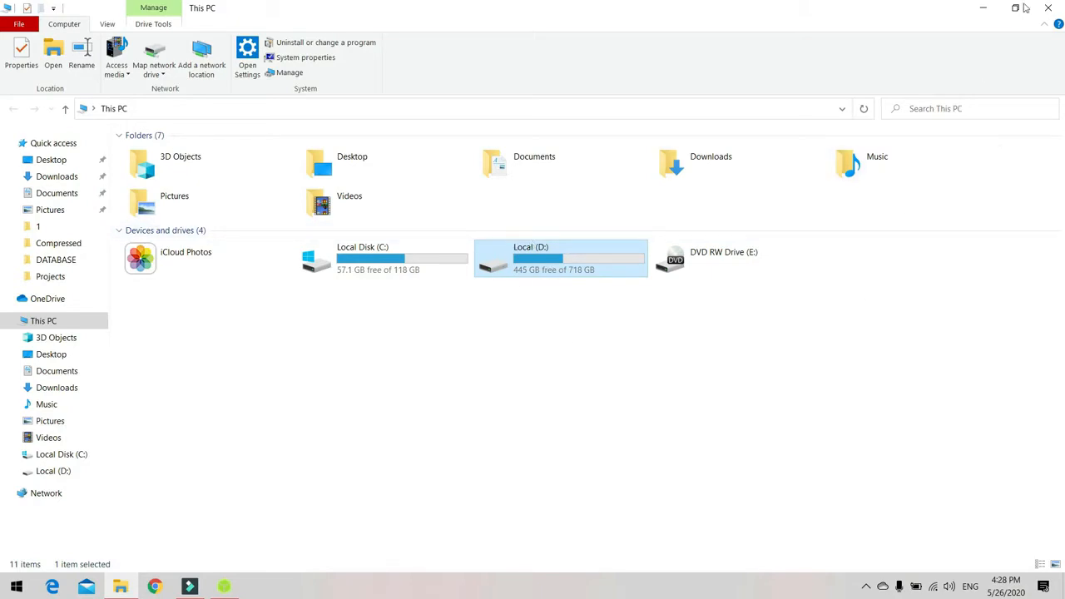
click(1049, 7)
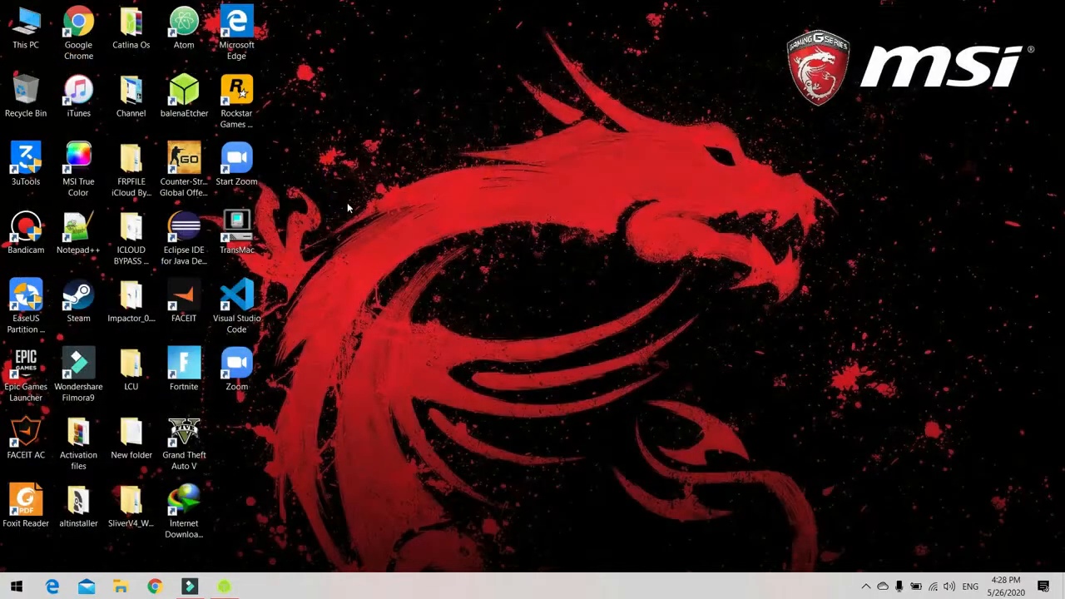
double_click(25, 29)
click(983, 7)
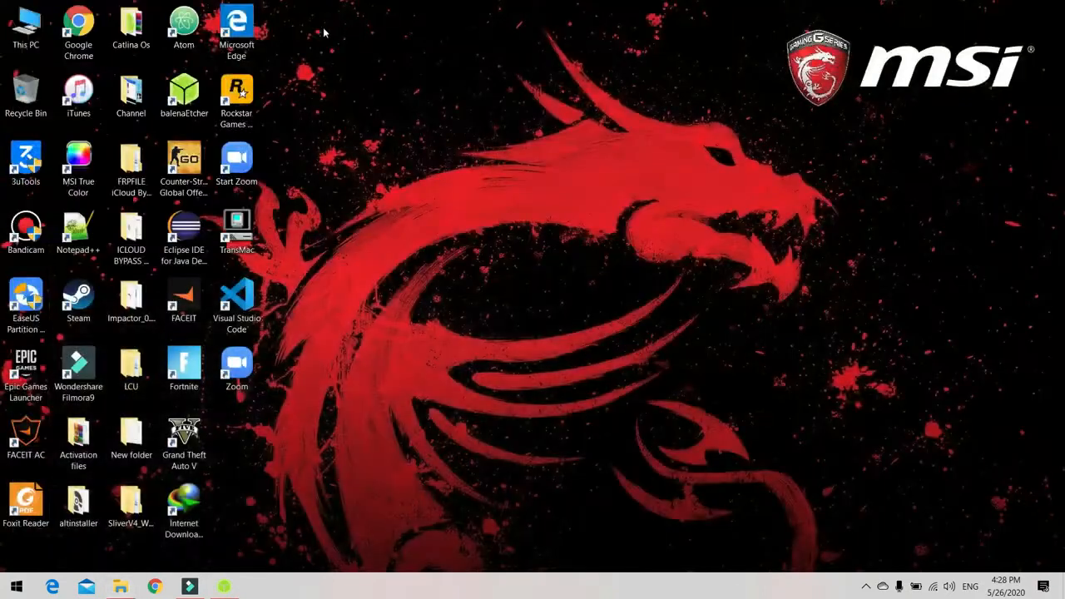
Open Disk Management in Computer Management from the This PC desktop icon and maximize the window.
right_click(13, 35)
click(52, 74)
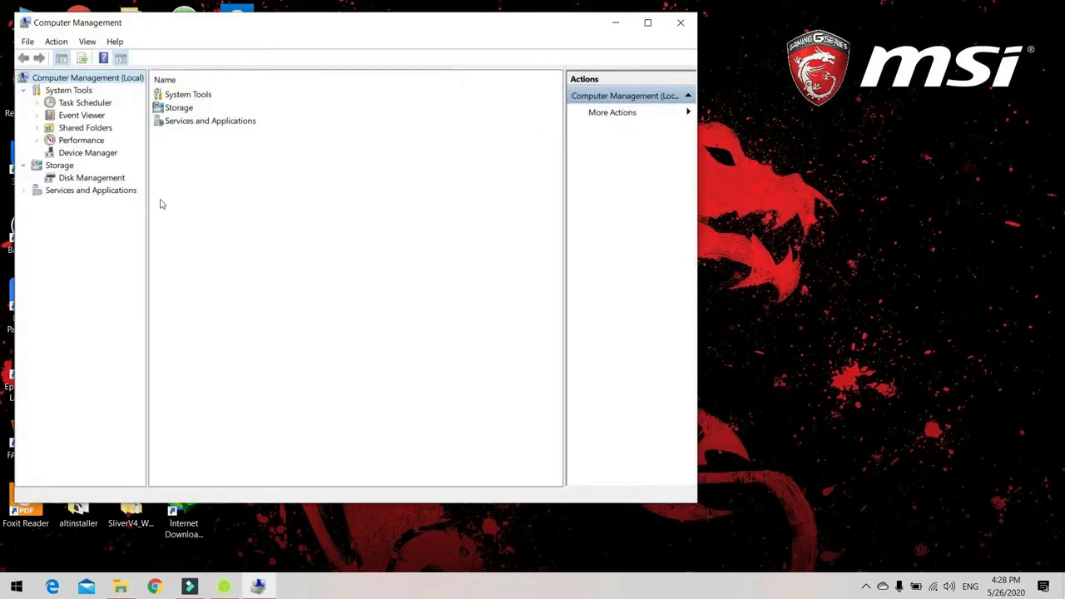
right_click(96, 181)
click(88, 180)
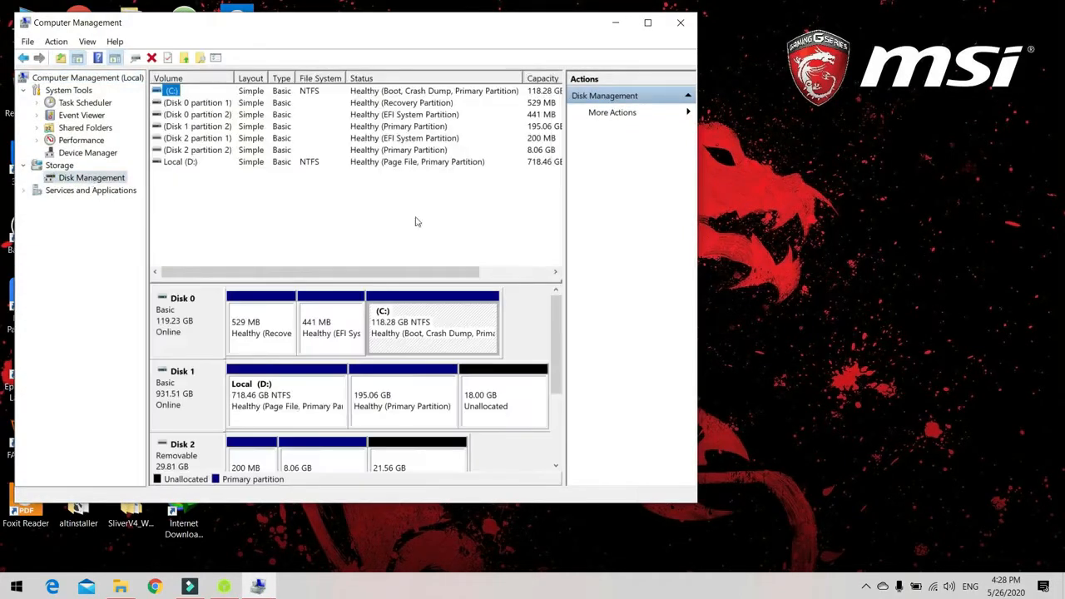
click(648, 23)
click(160, 388)
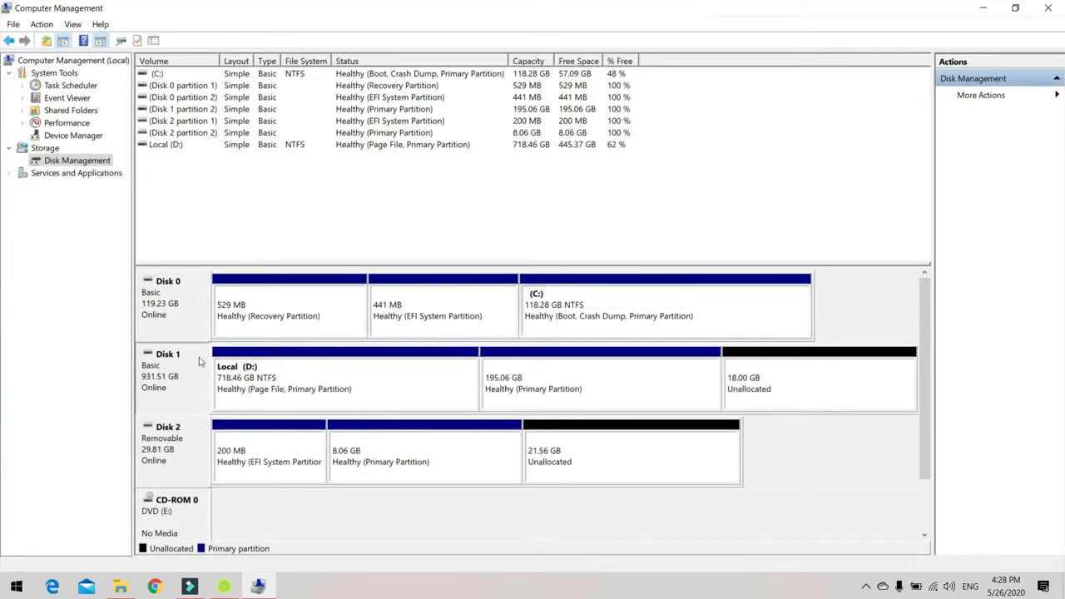
Shrink the Local (D:) volume on Disk 1 by 405 MB.
right_click(369, 389)
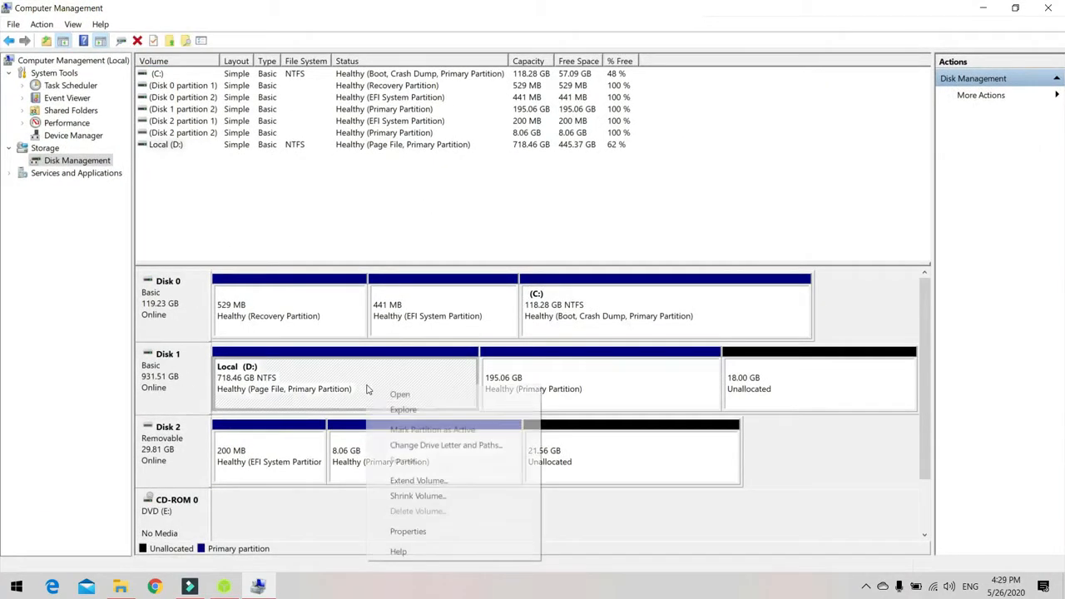
click(424, 496)
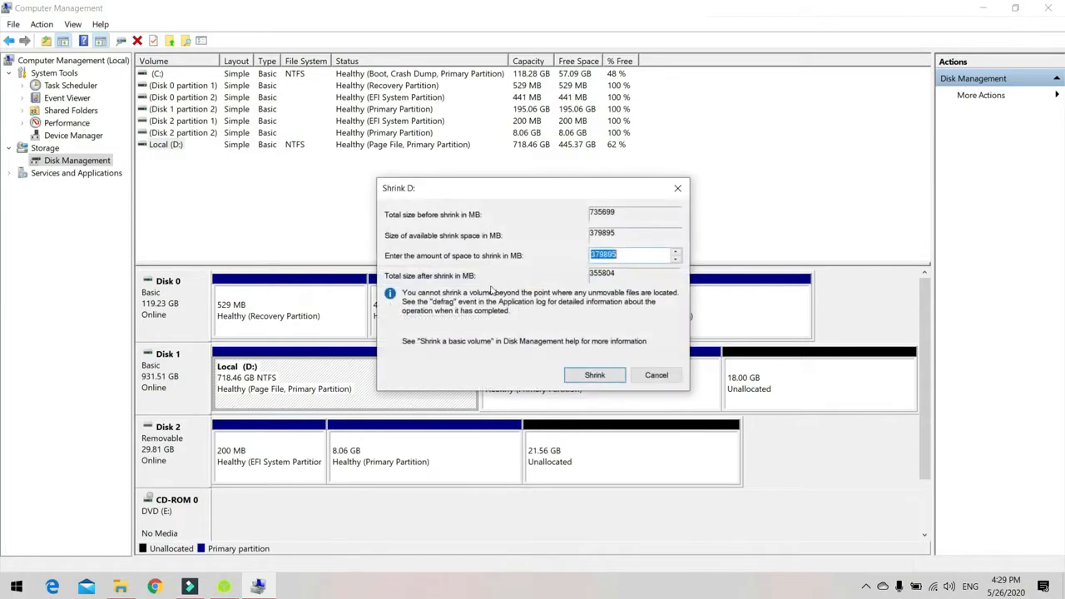
text(405)
click(588, 375)
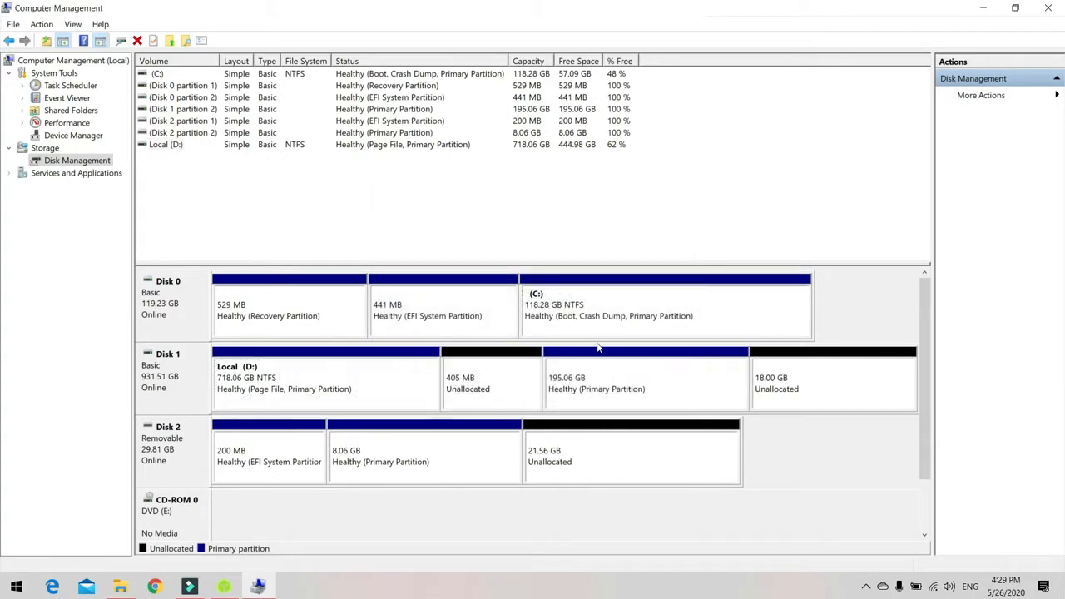
Examine the unallocated areas of Disk 1 and the volume operations offered for them and for Local (D:).
click(497, 380)
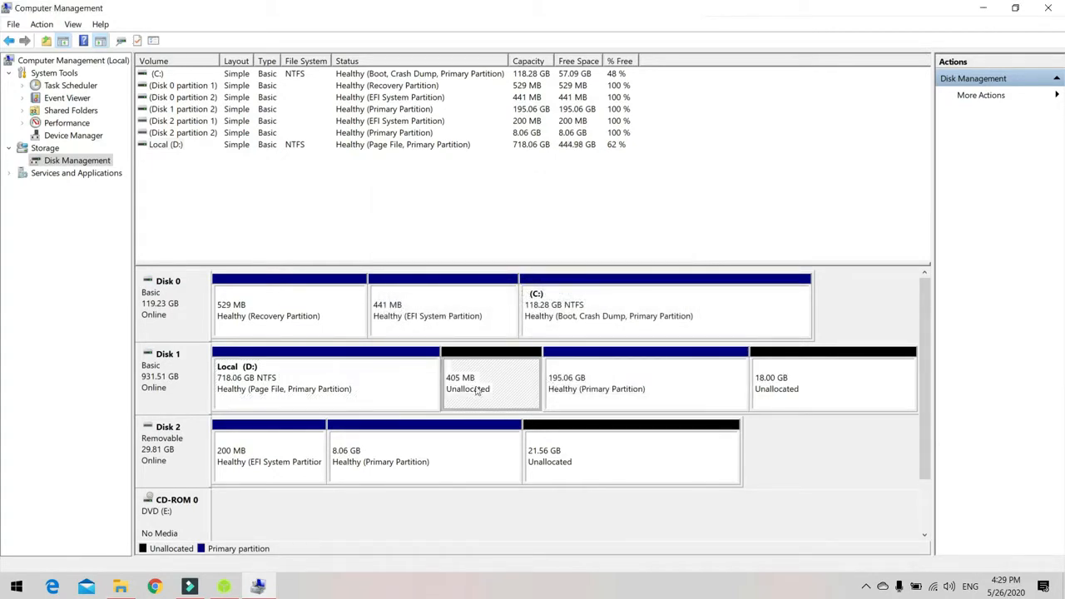
right_click(783, 384)
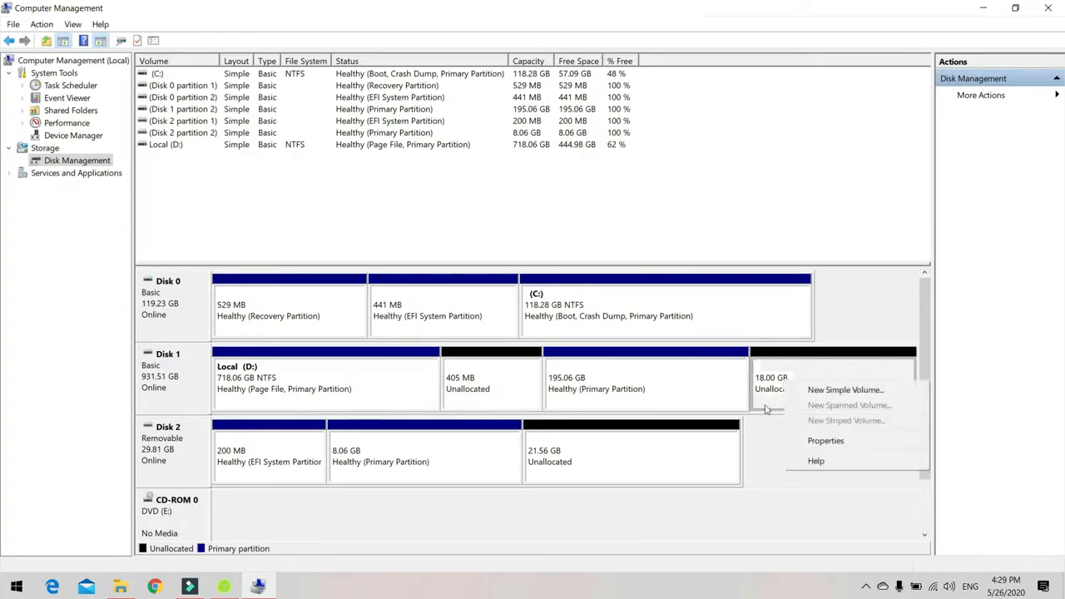
click(497, 397)
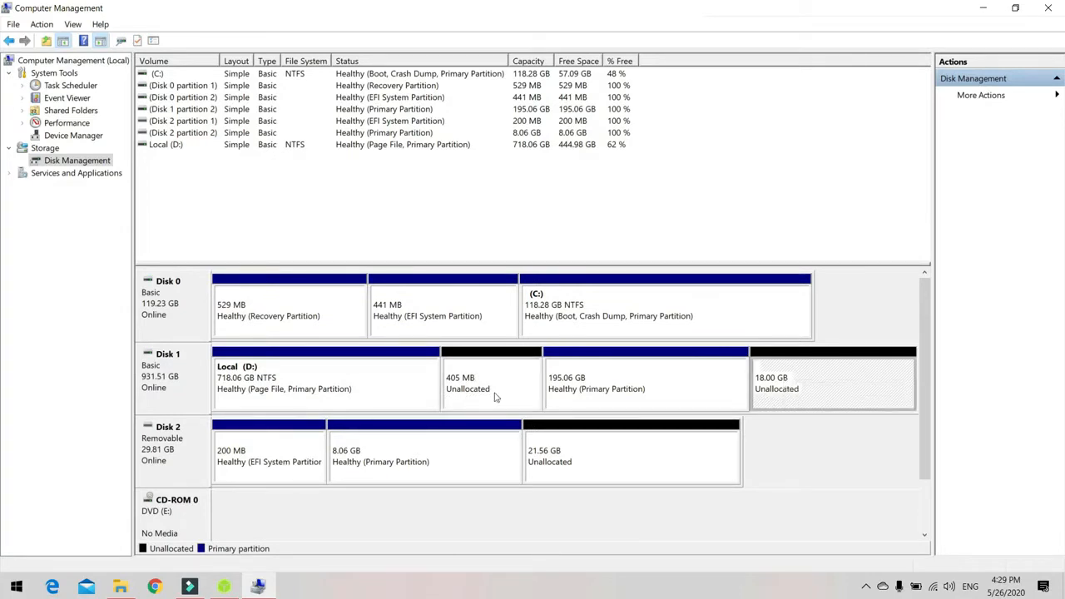
right_click(405, 376)
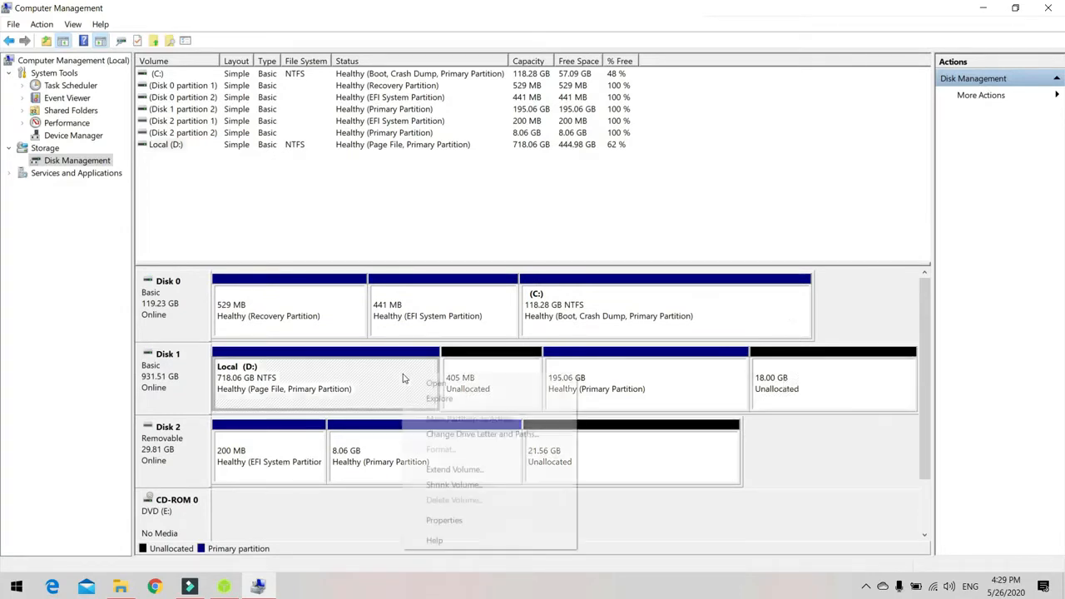
click(342, 404)
click(490, 387)
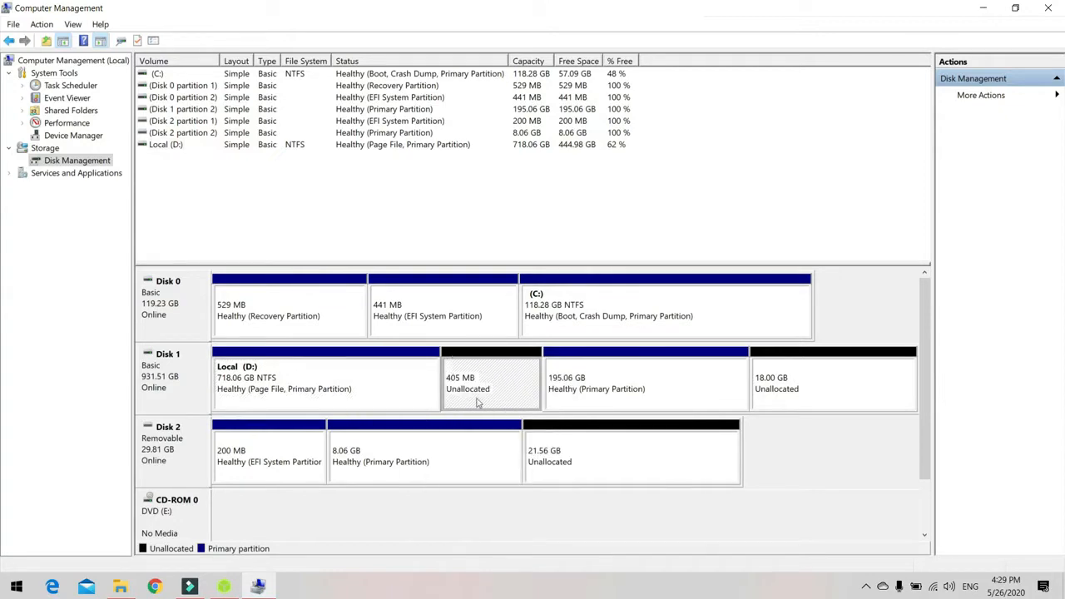
Minimize Computer Management and launch EaseUS Partition Master from the desktop.
click(983, 7)
click(27, 304)
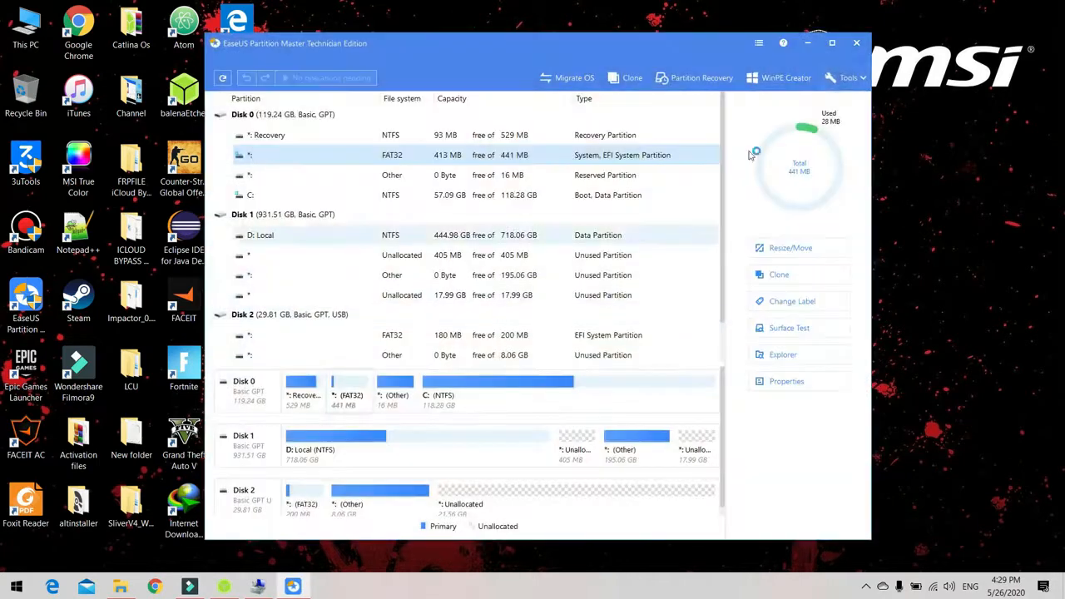
click(831, 43)
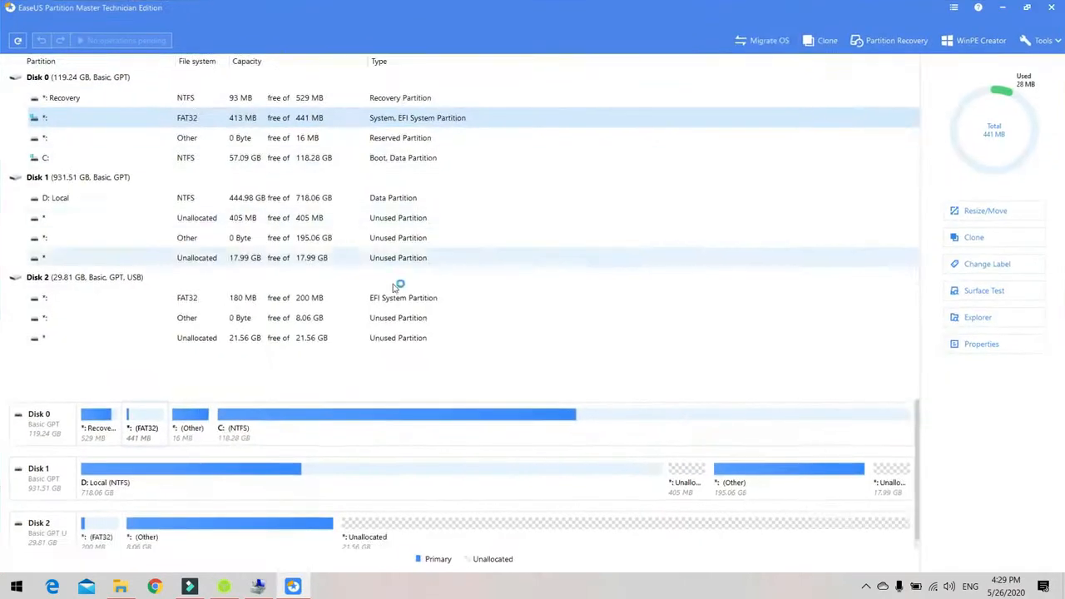
click(209, 221)
right_click(210, 221)
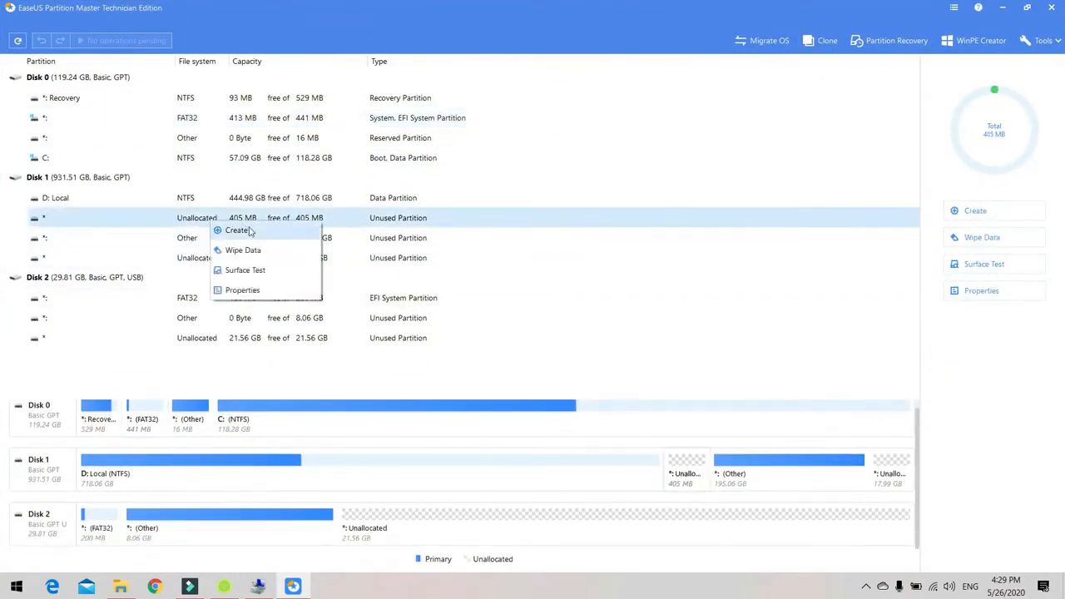
click(239, 231)
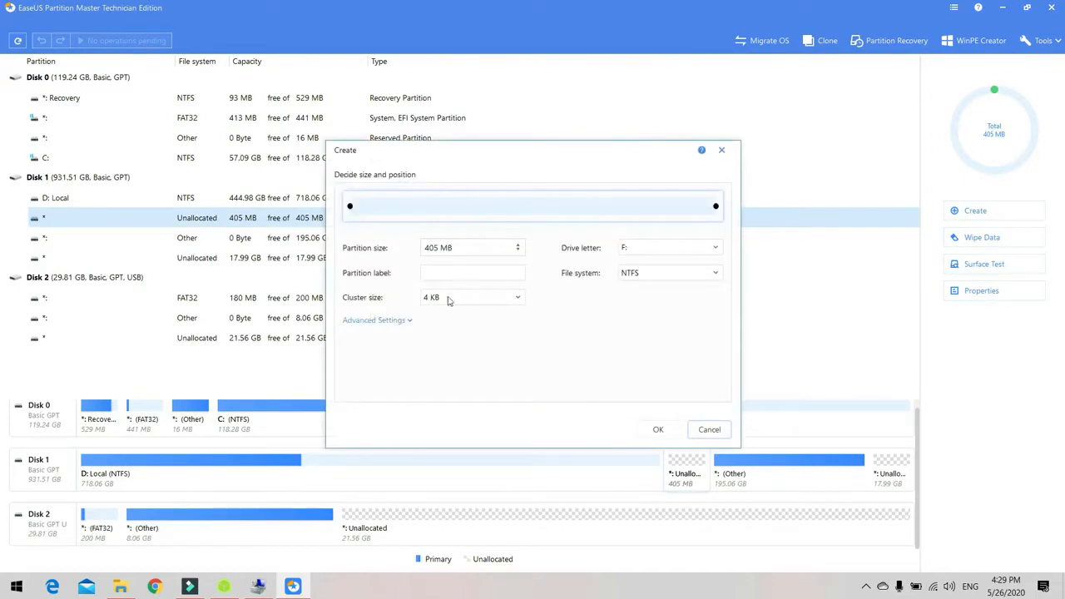
click(663, 273)
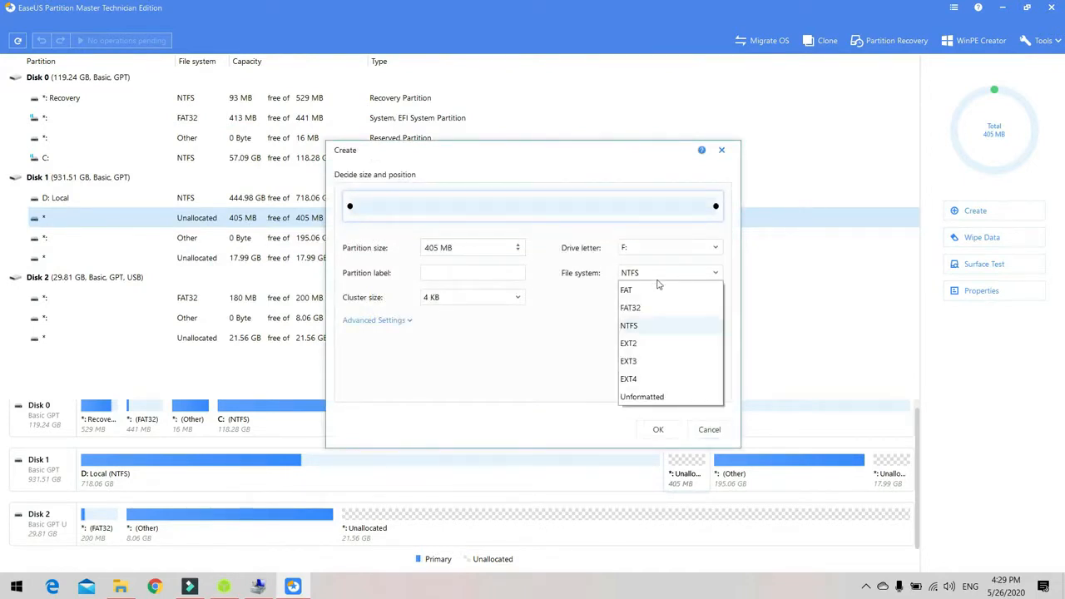
click(565, 362)
click(397, 321)
click(665, 277)
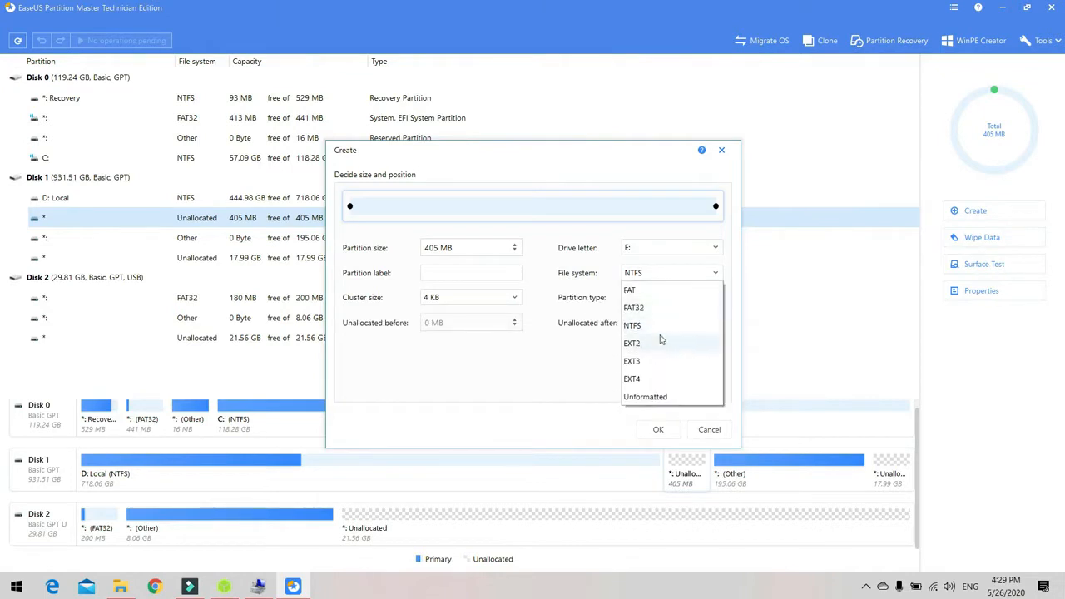
click(610, 340)
click(644, 300)
click(622, 335)
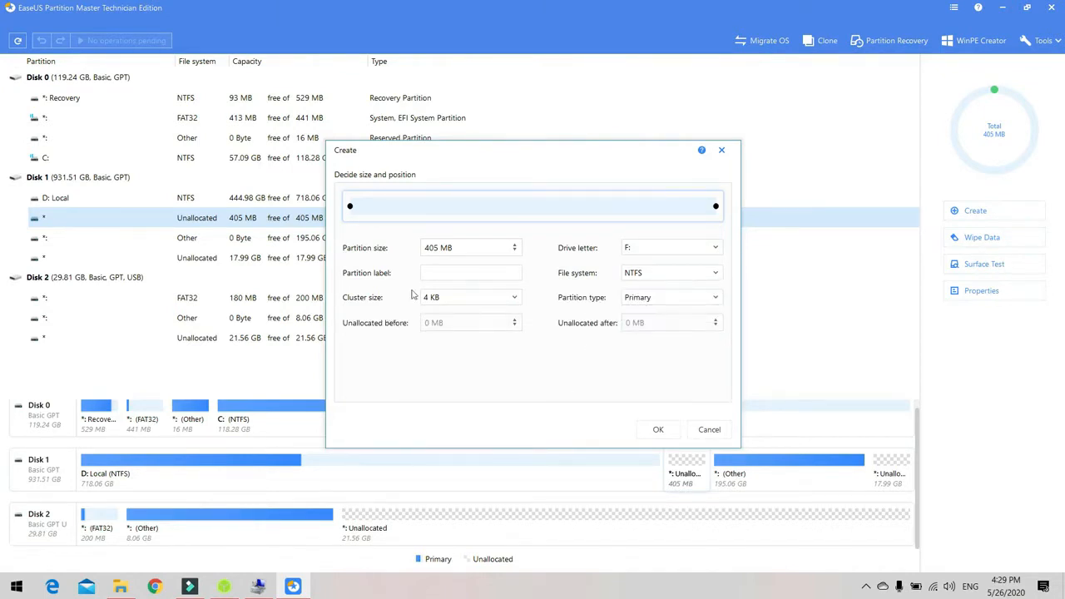
click(649, 249)
click(602, 292)
click(722, 152)
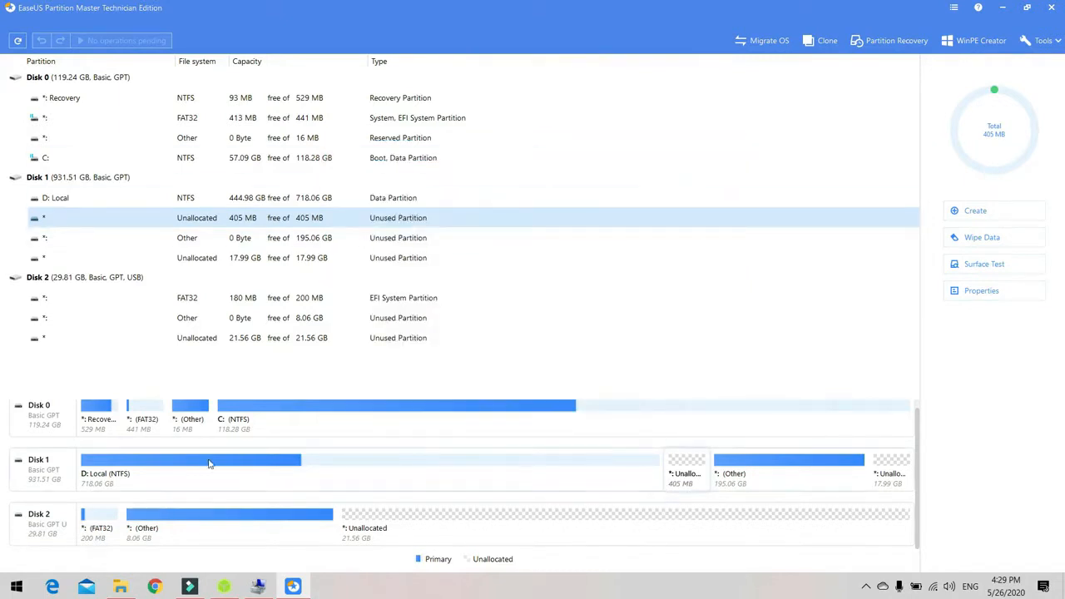
Open Command Prompt and start the diskpart utility.
click(16, 587)
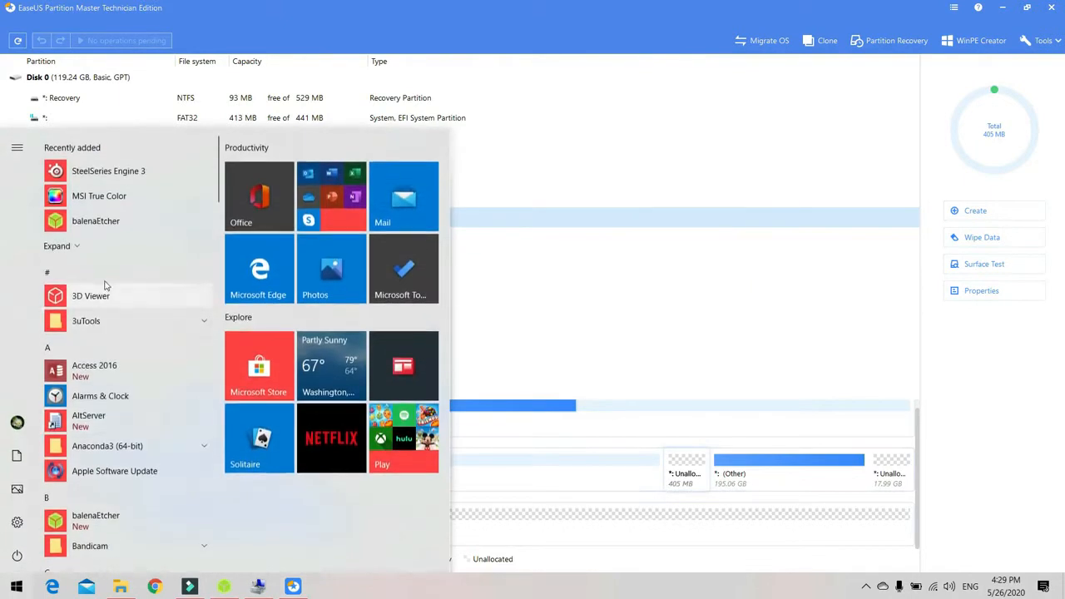
text(cmd)
key(Return)
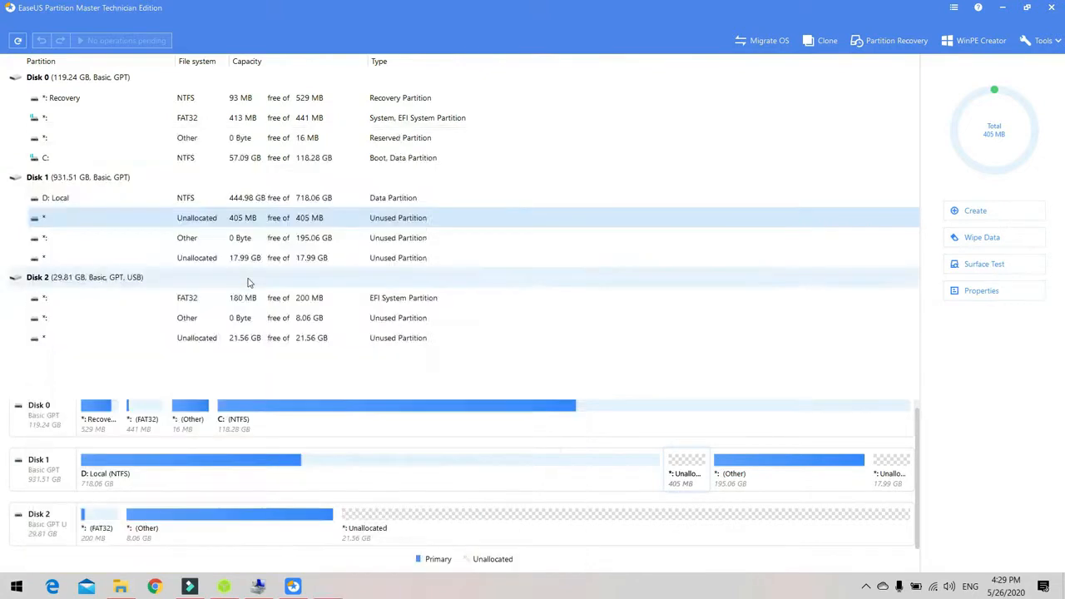
drag(228, 65, 373, 119)
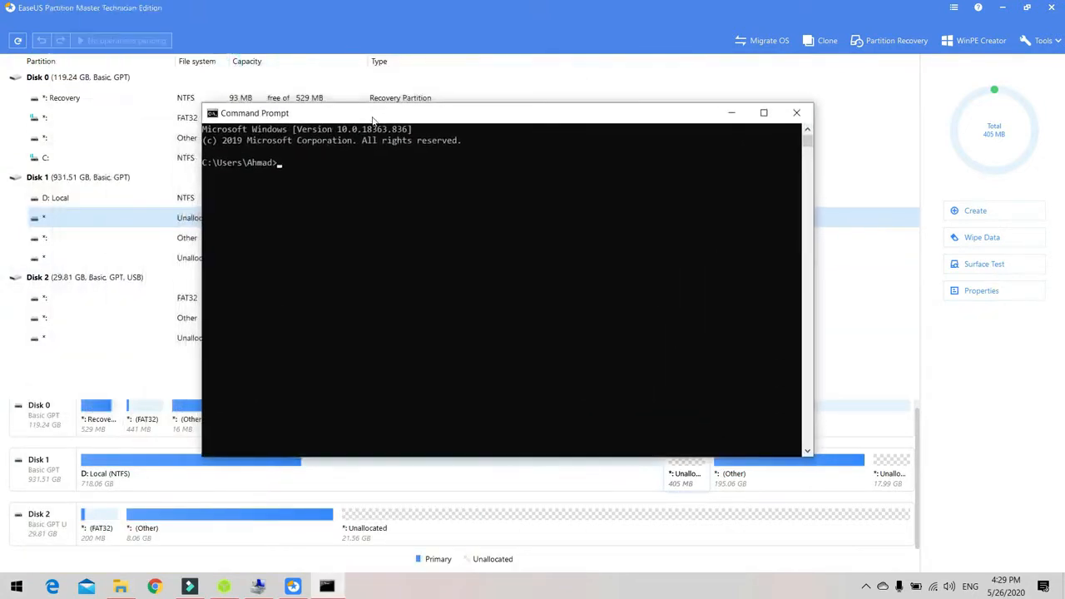
text(diskpart)
key(Return)
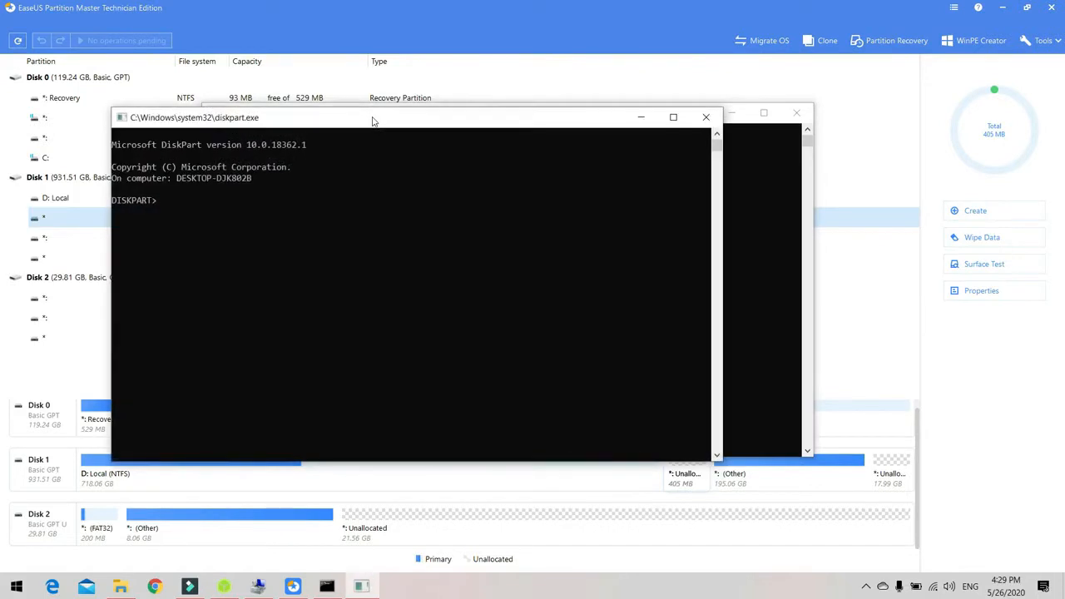
List the disks, then on disk 1 create an EFI partition with size=400.
text(list disk)
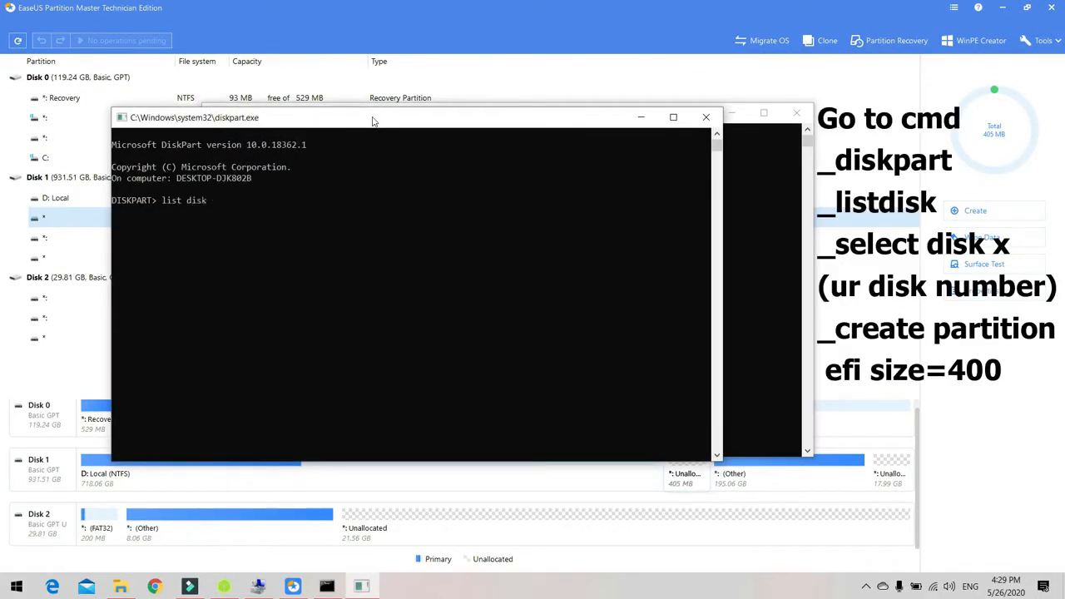
key(Return)
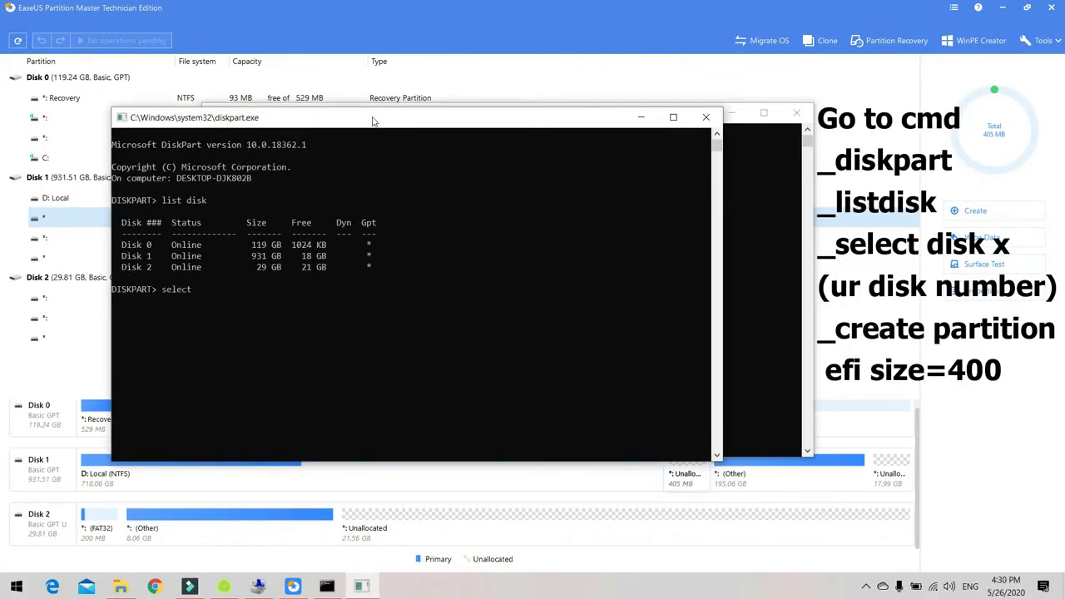
text(select disk 1)
key(Return)
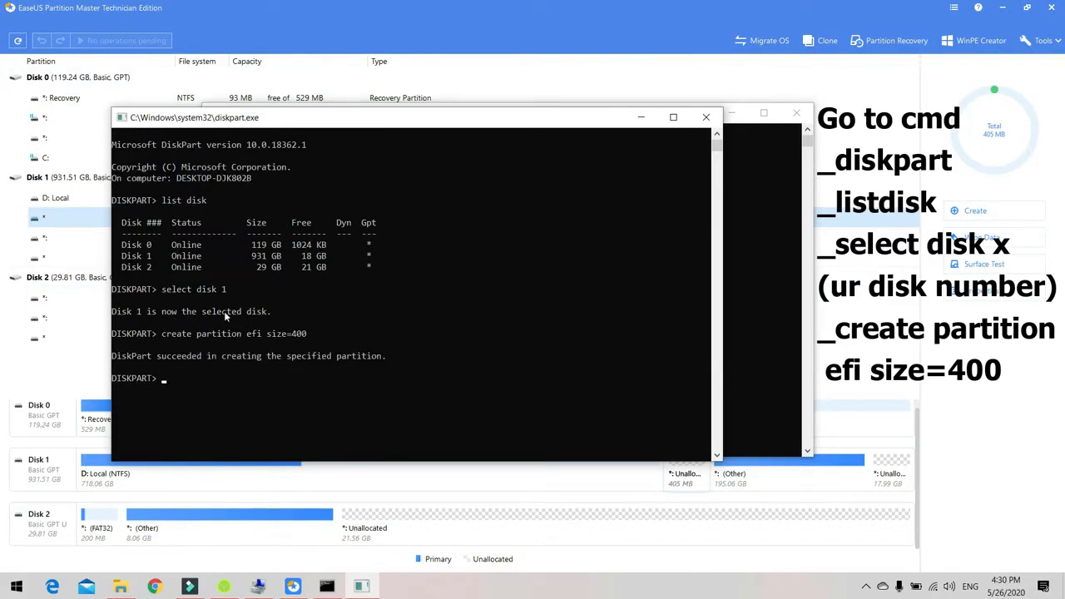
Minimize the DiskPart window and reload the disk information in EaseUS Partition Master.
click(642, 117)
click(658, 13)
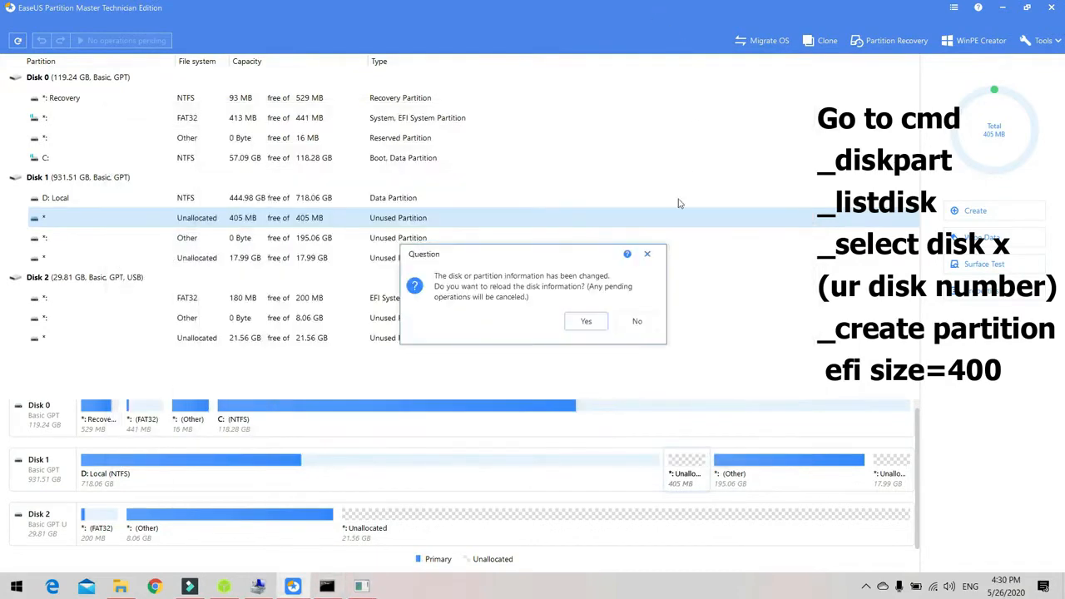
click(595, 322)
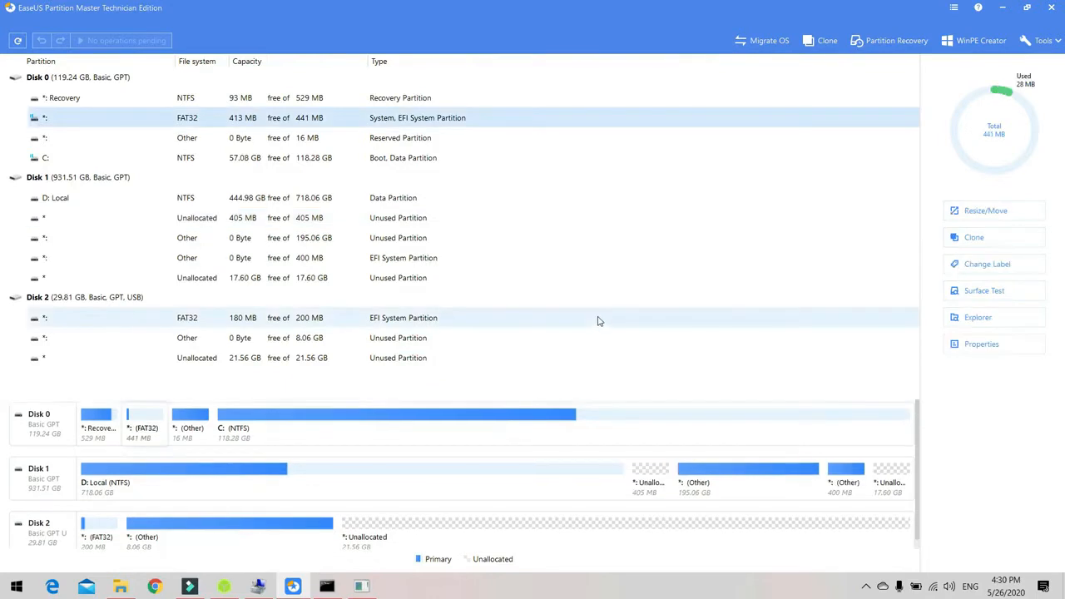
Select the 400 MB EFI System Partition on Disk 1 to inspect its usage.
click(383, 259)
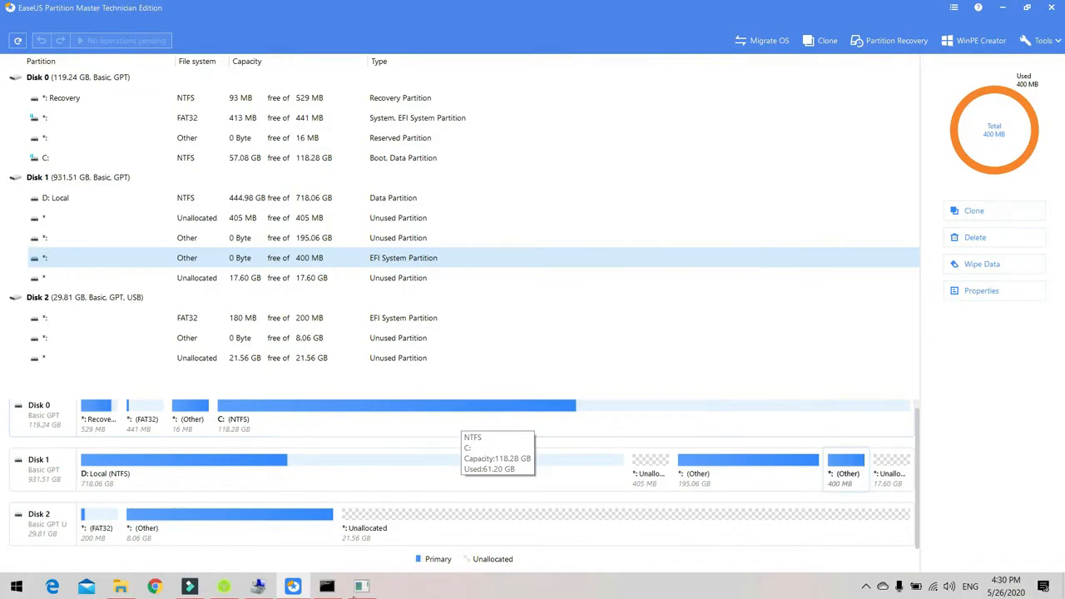
click(260, 588)
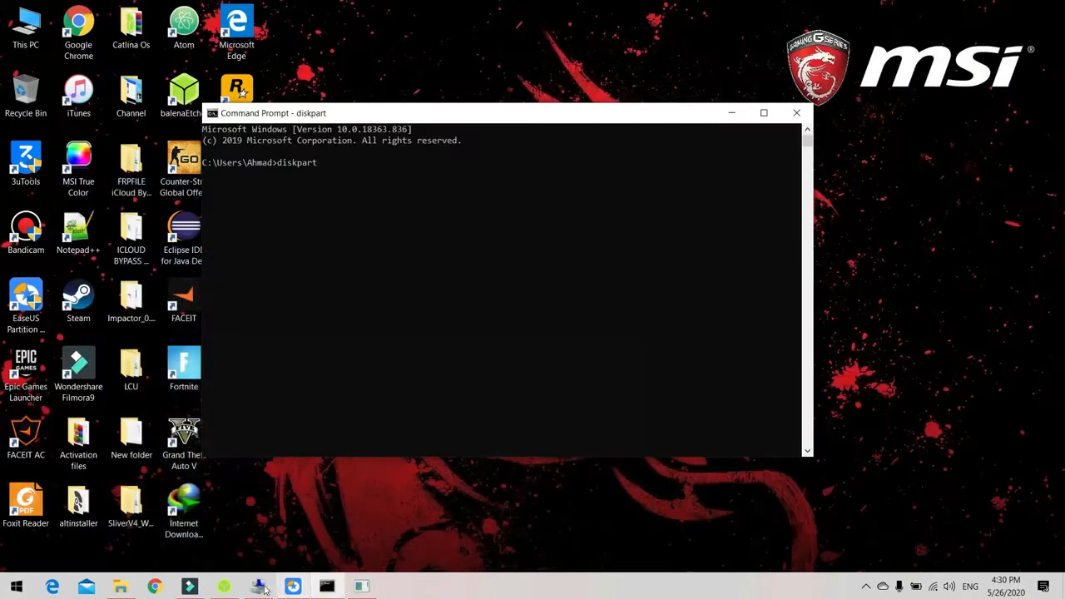
click(866, 586)
click(908, 502)
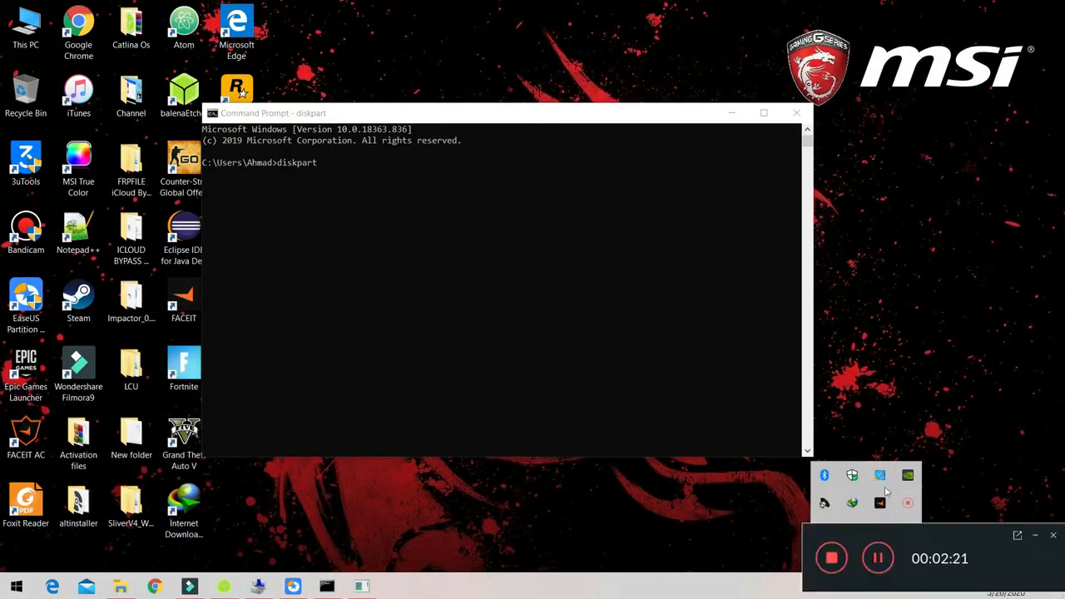
click(841, 570)
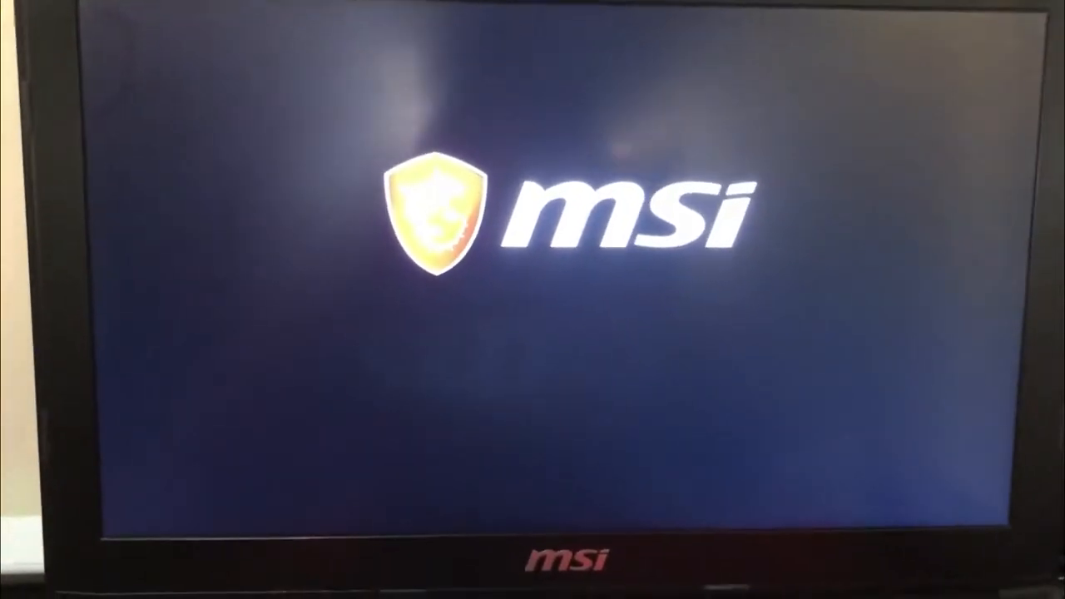
Enter the BIOS setup at startup and review the Advanced settings, including VT-d and SATA Mode Selection.
key(Delete)
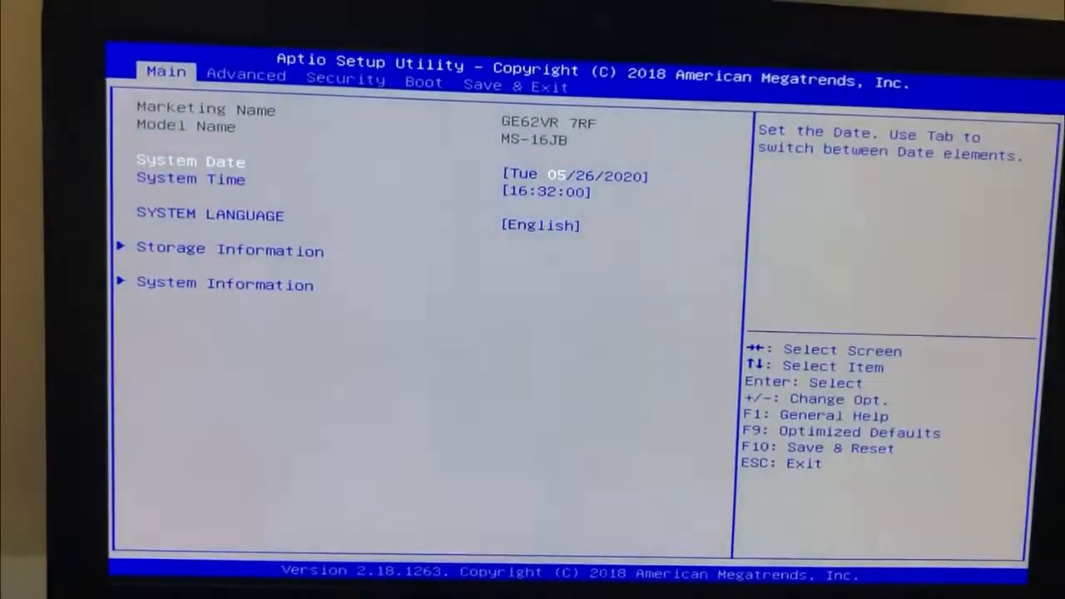
key(Right)
key(Down)
key(Down)
key(Down)
key(Down)
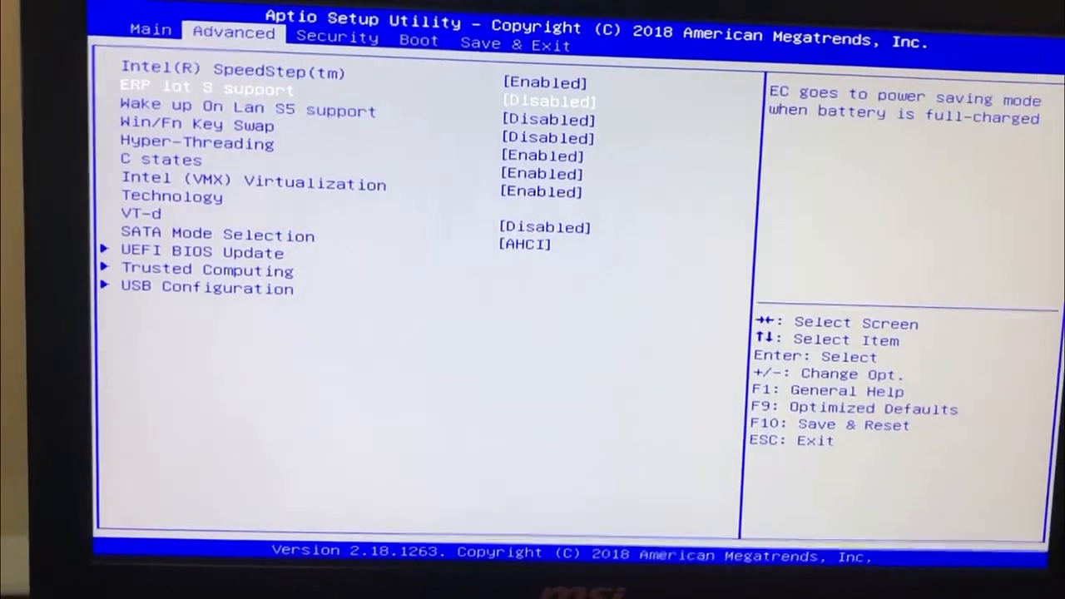
key(Down)
key(Down)
key(Down)
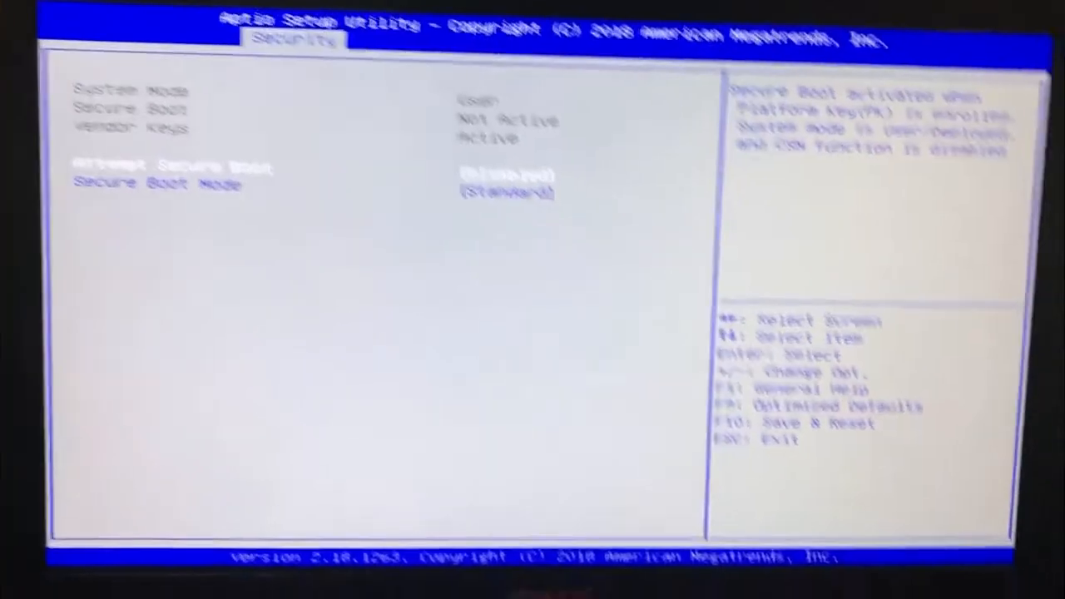
Leave the Secure Boot settings and check the boot mode and Fast Boot options in the boot configuration.
key(Escape)
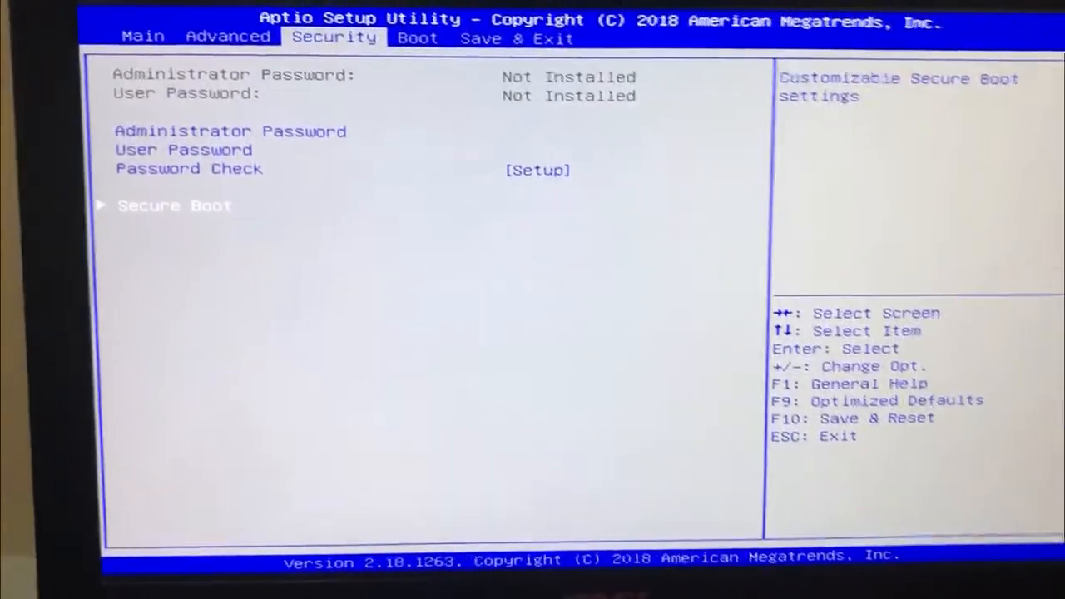
key(Right)
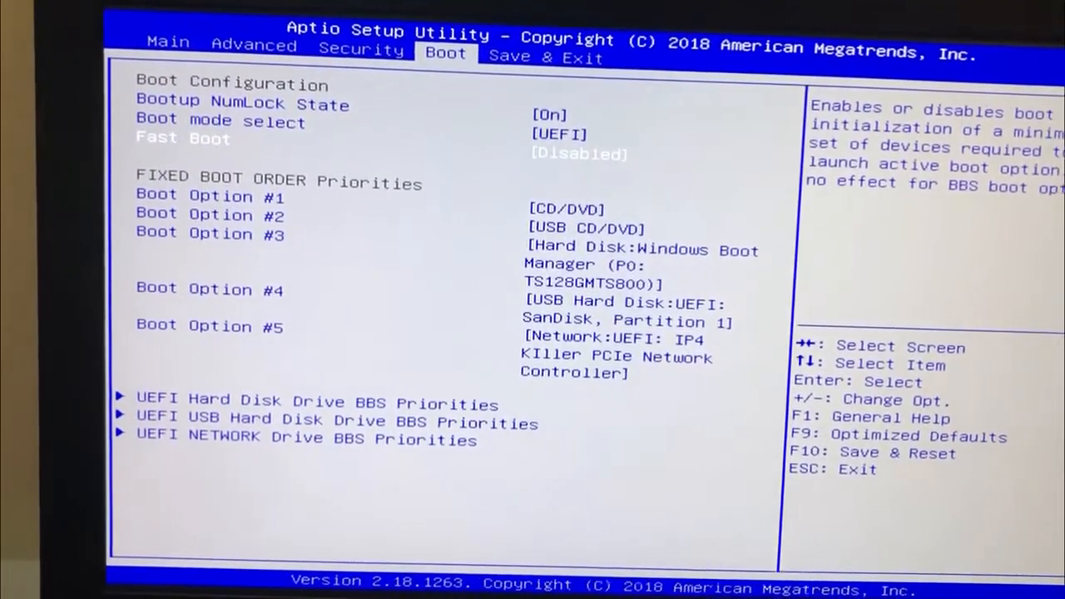
key(Up)
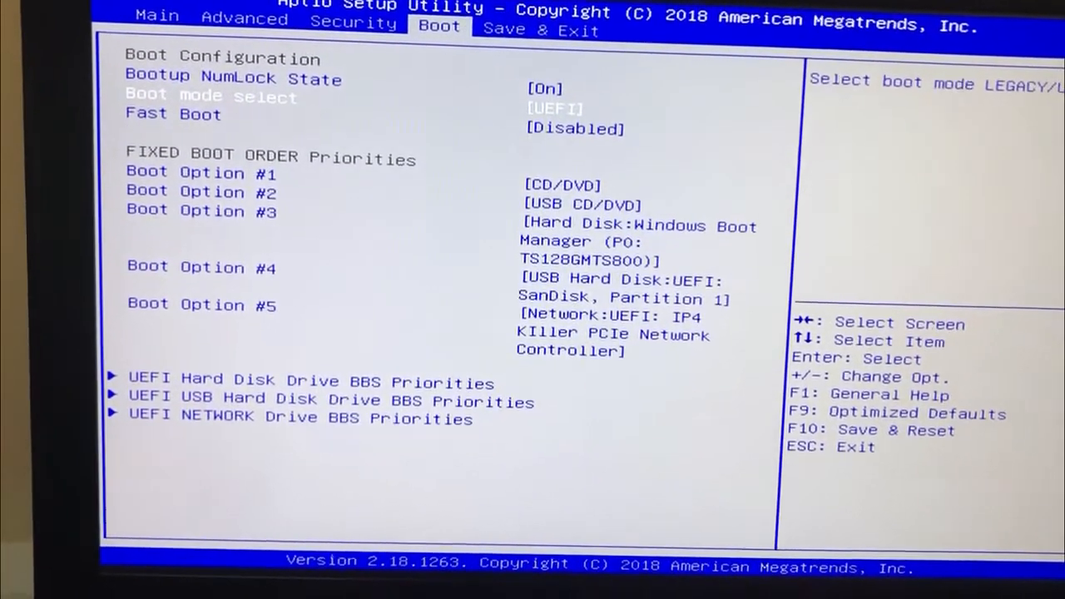
key(Down)
Save the BIOS changes and reset the computer, confirming the reset.
key(Right)
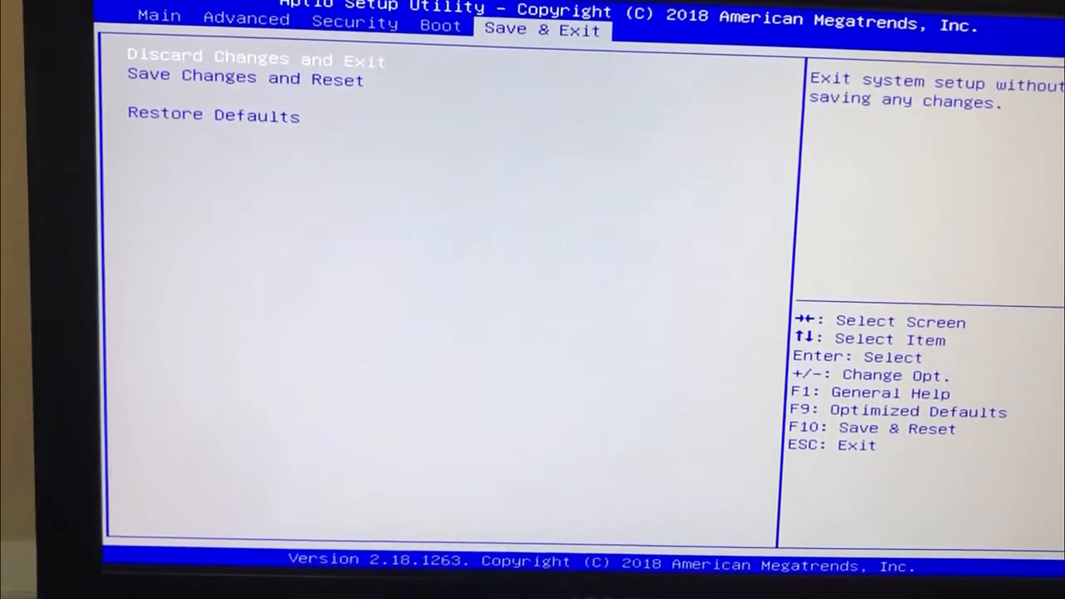
key(Down)
key(Return)
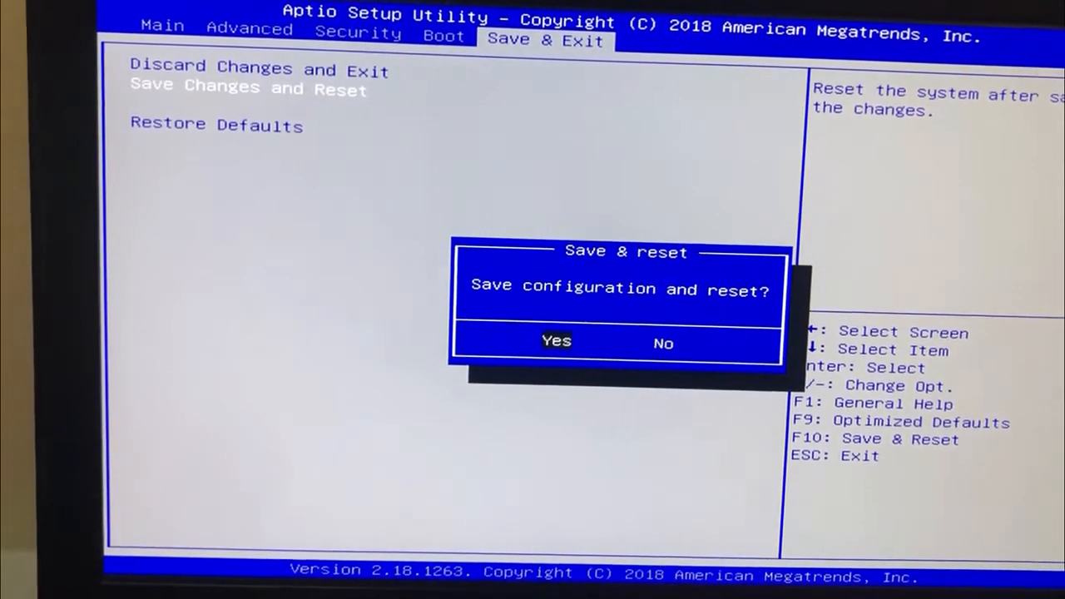
key(Return)
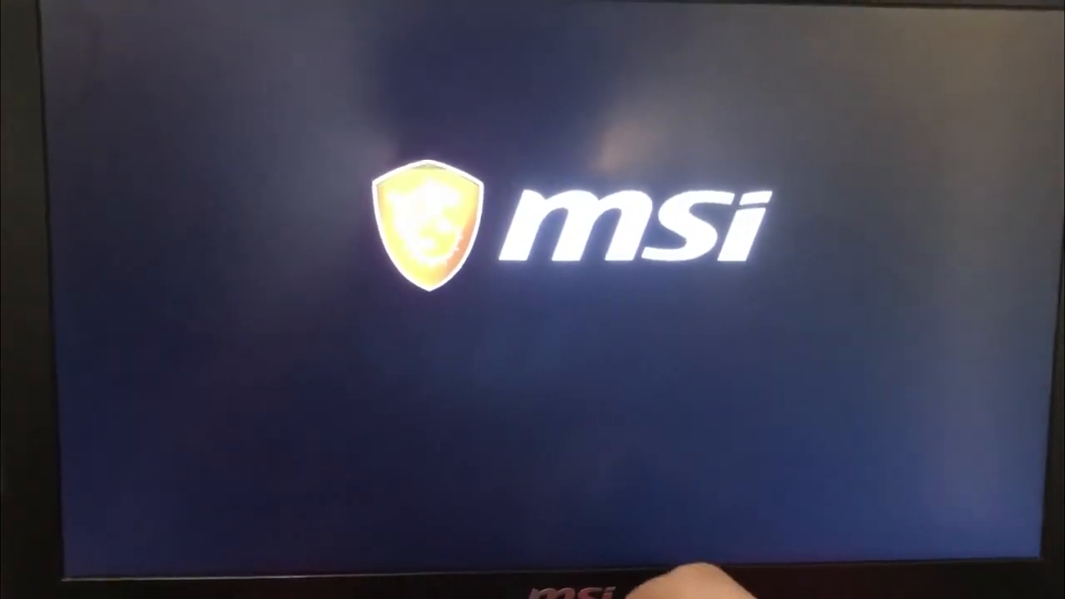
Open the boot device selection at startup and boot from UEFI: SanDisk, Partition 1.
key(F11)
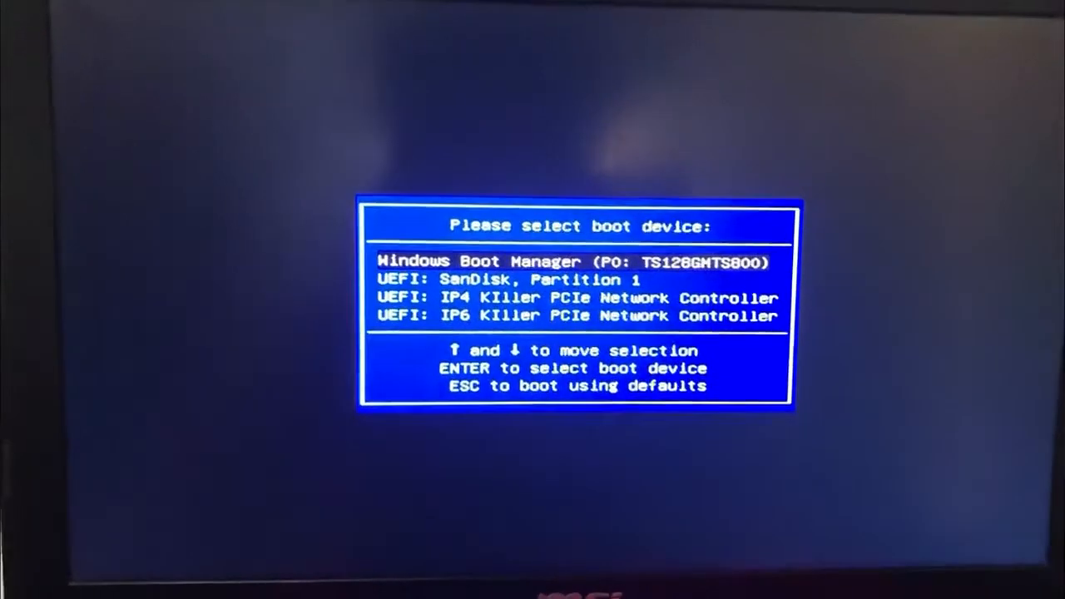
key(Down)
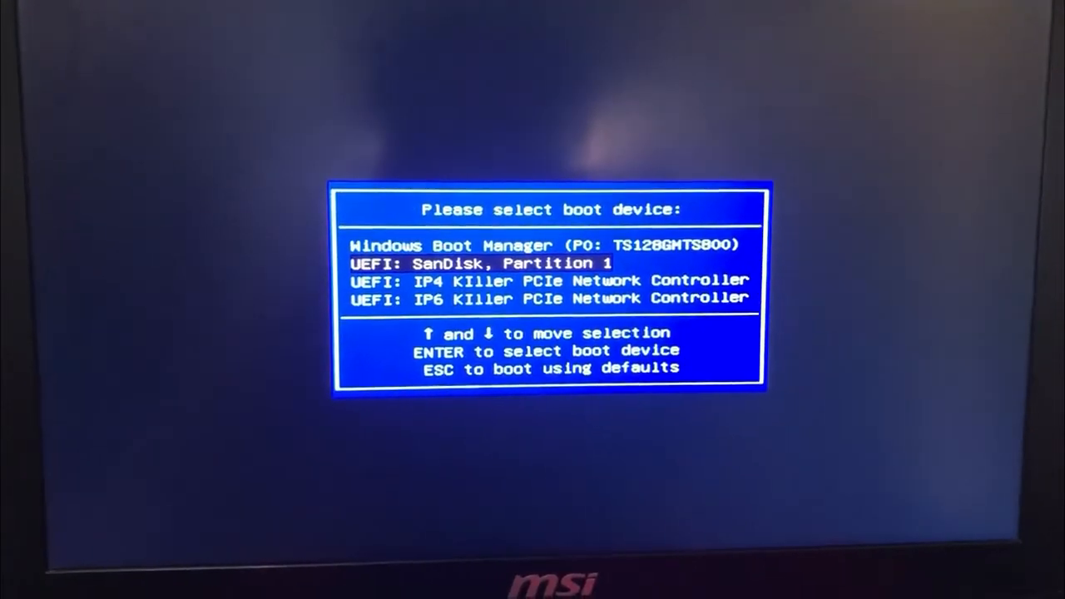
key(Return)
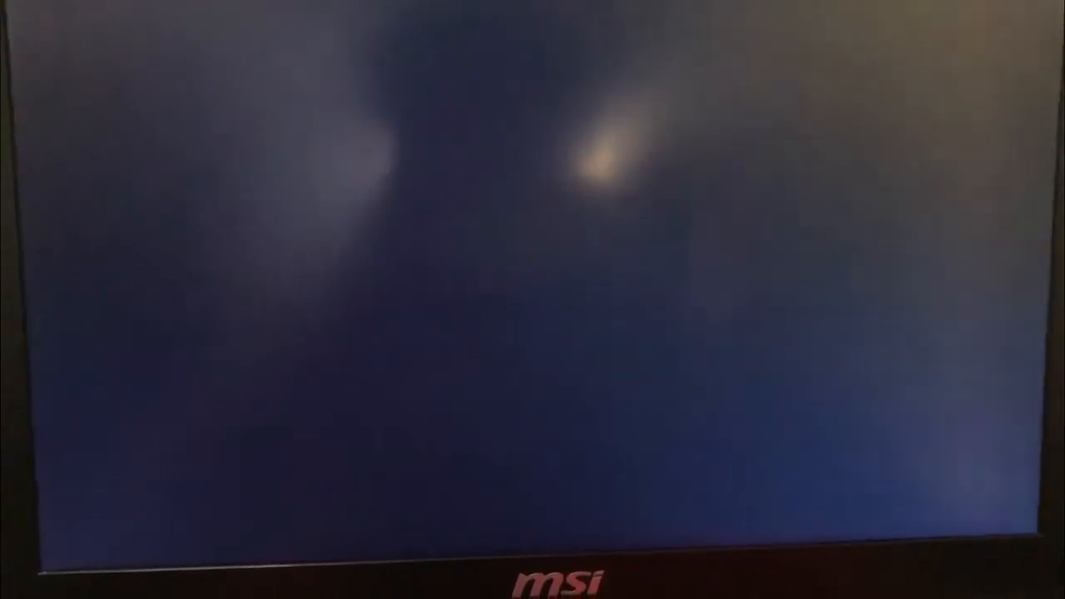